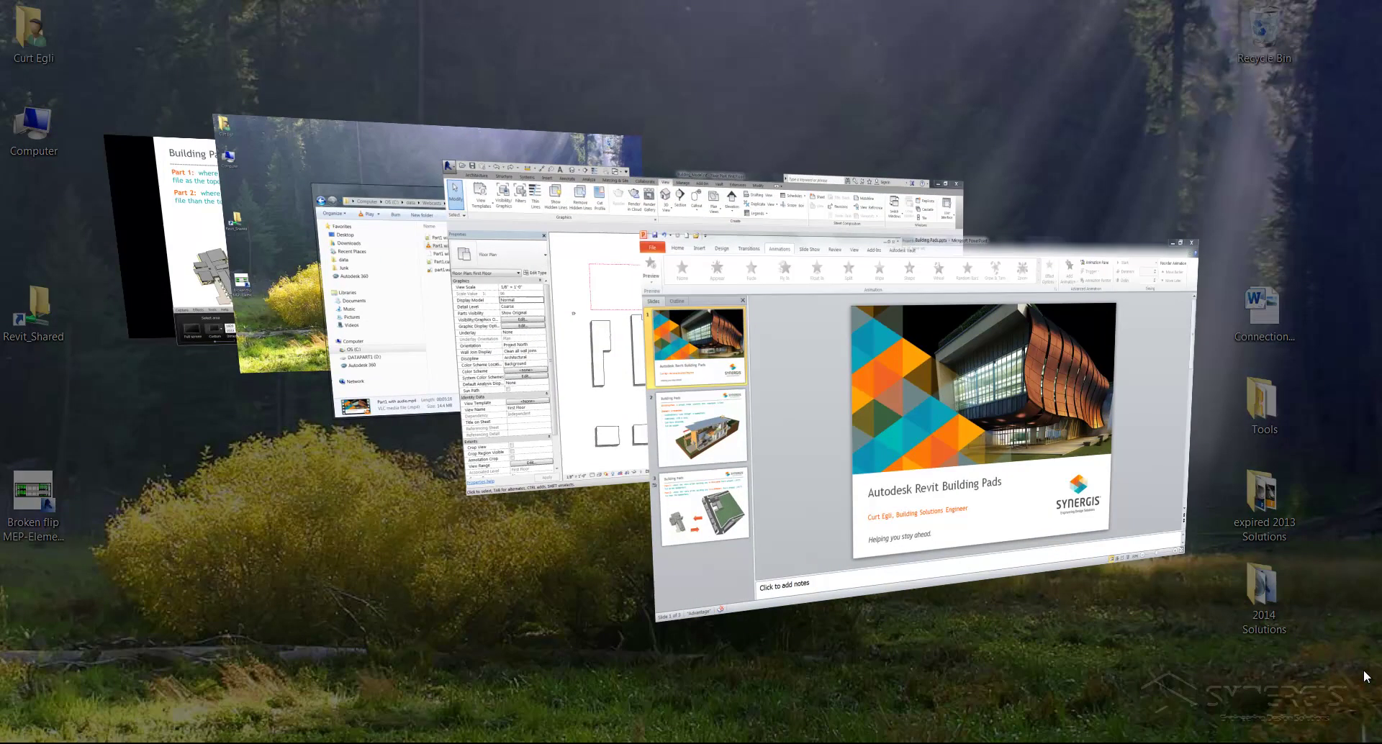
{"action": "key", "text": "super+Tab"}
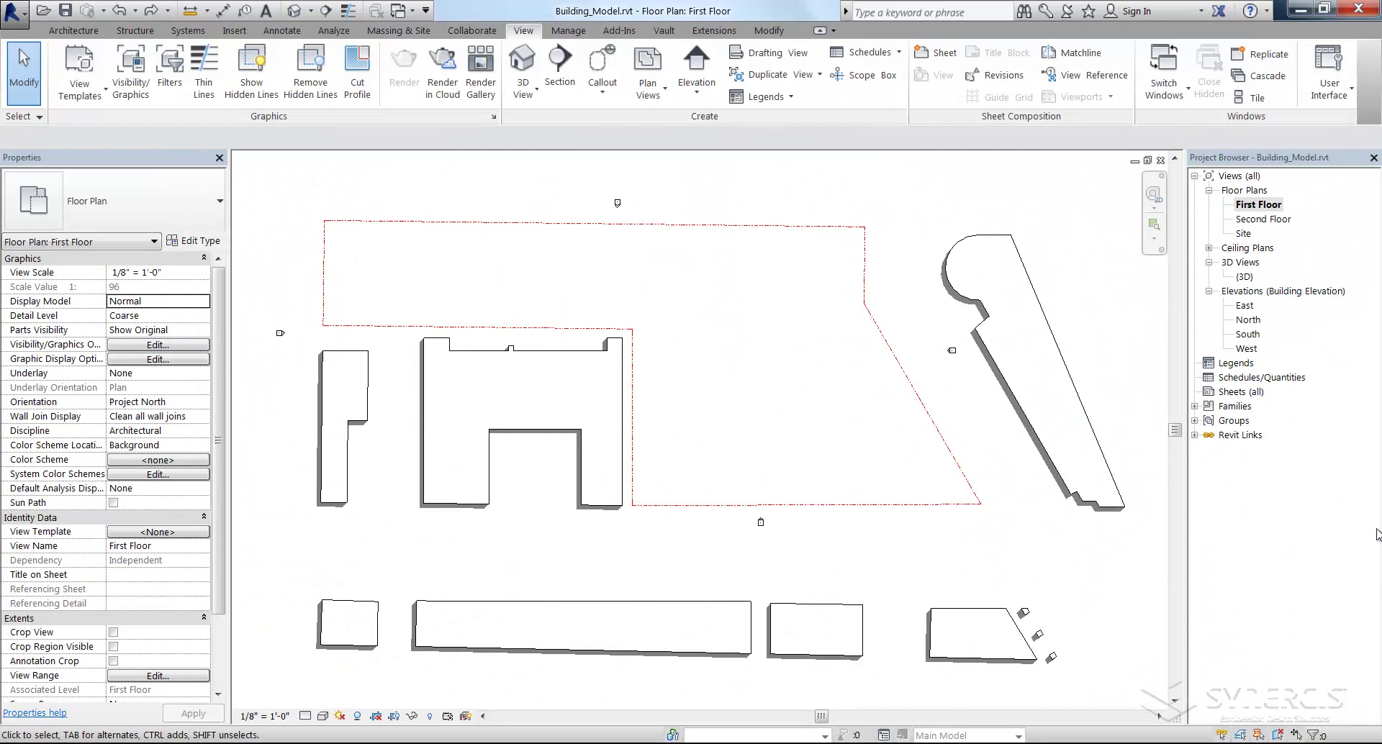
{"action": "double_click", "coordinate": [1243, 233]}
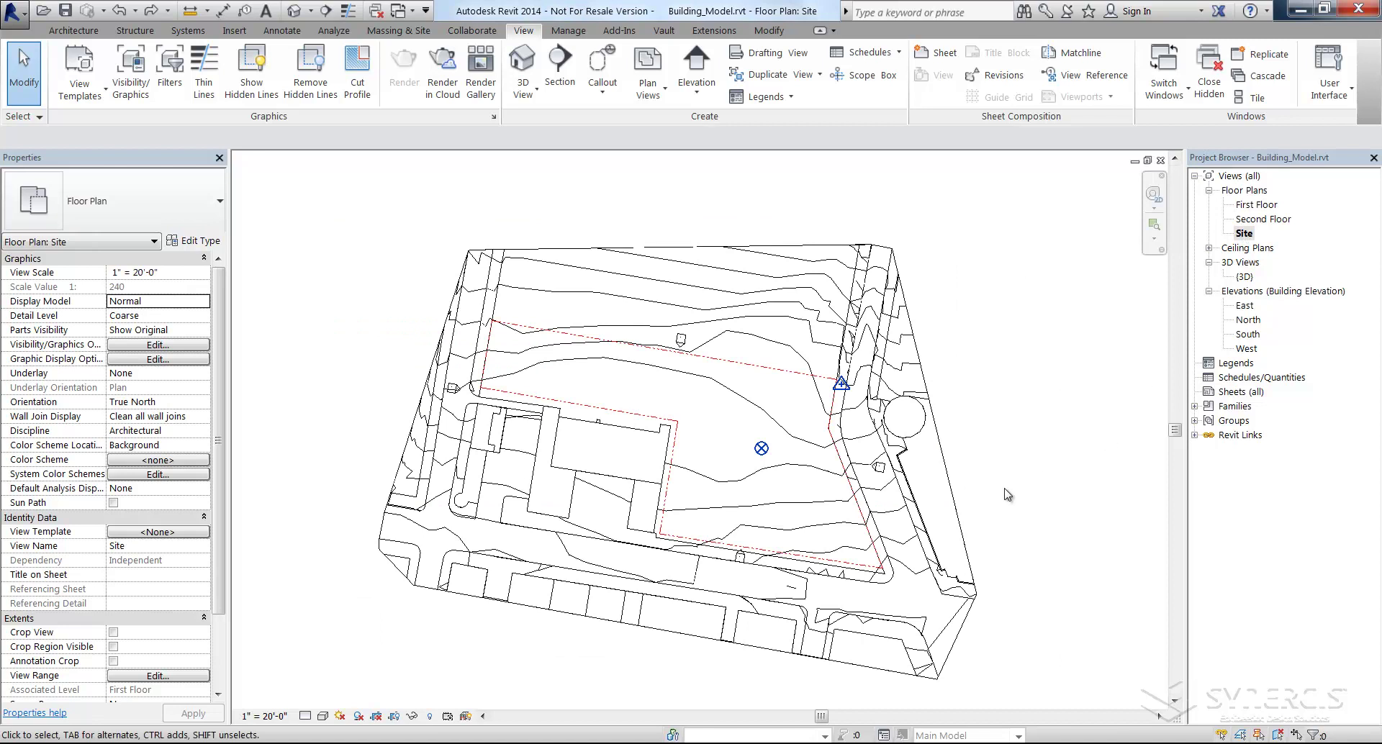
{"action": "left_click", "coordinate": [907, 526]}
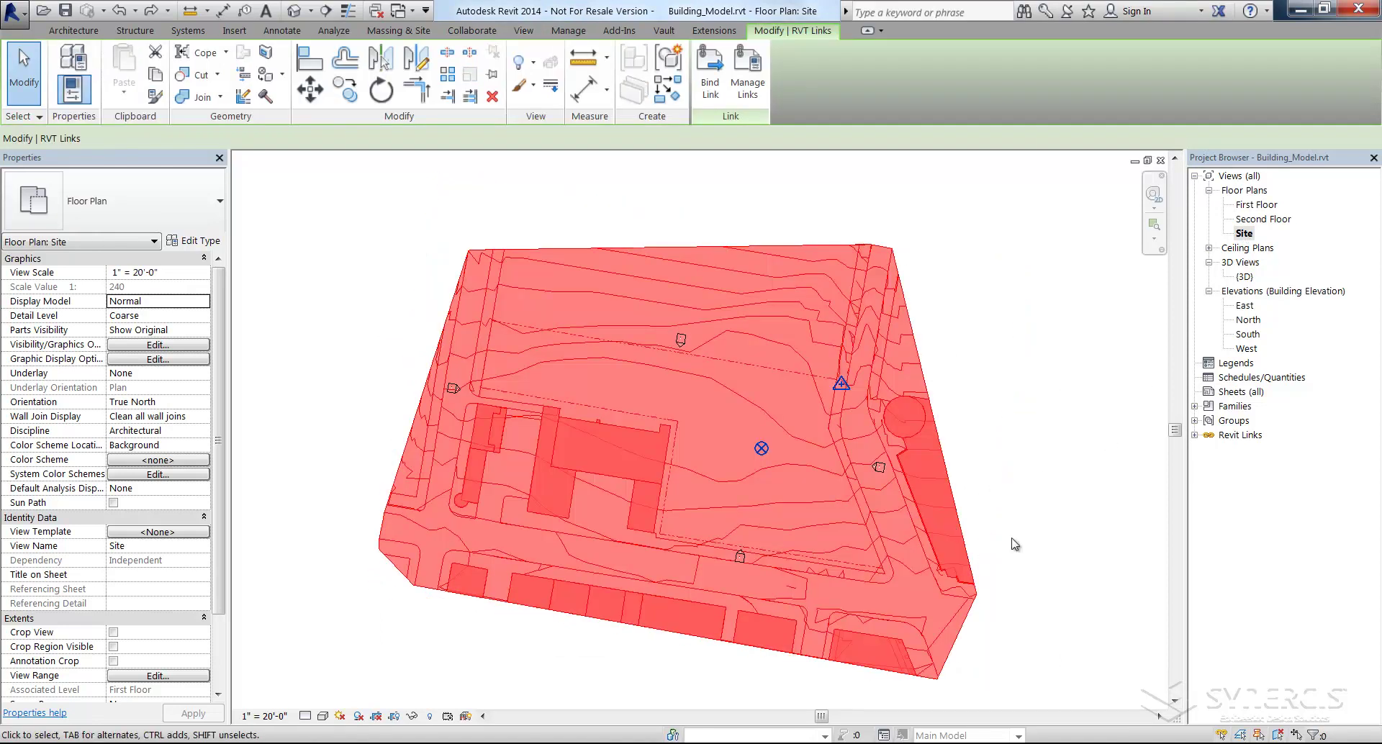
{"action": "left_click", "coordinate": [1055, 539]}
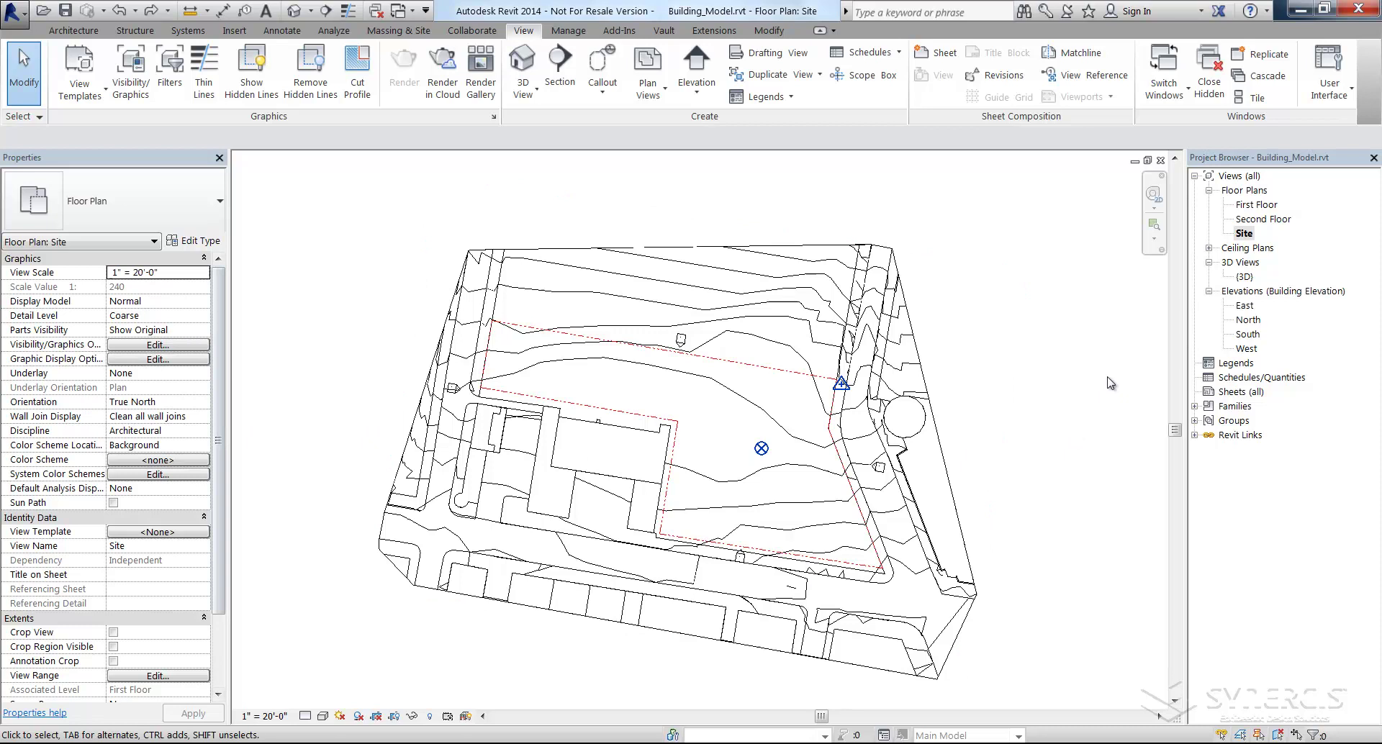
{"action": "double_click", "coordinate": [1265, 206]}
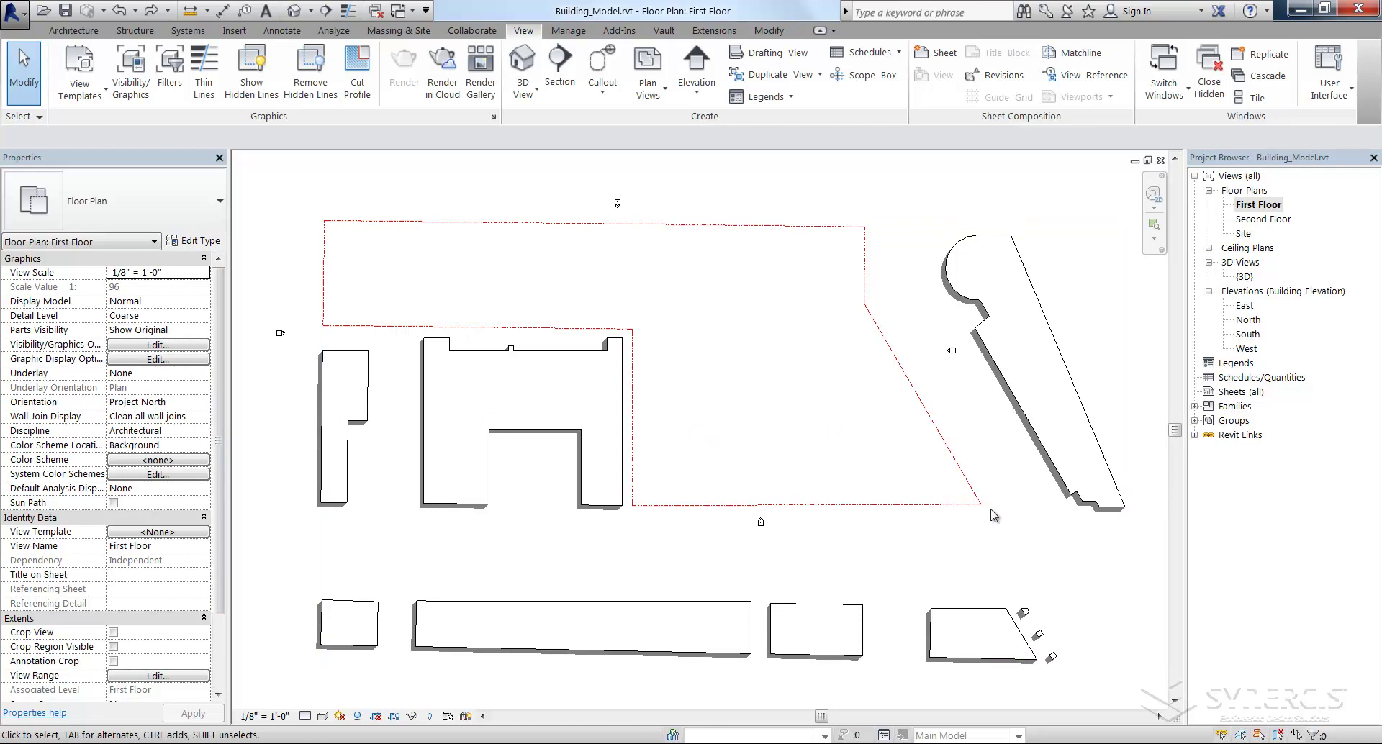
{"action": "double_click", "coordinate": [1246, 277]}
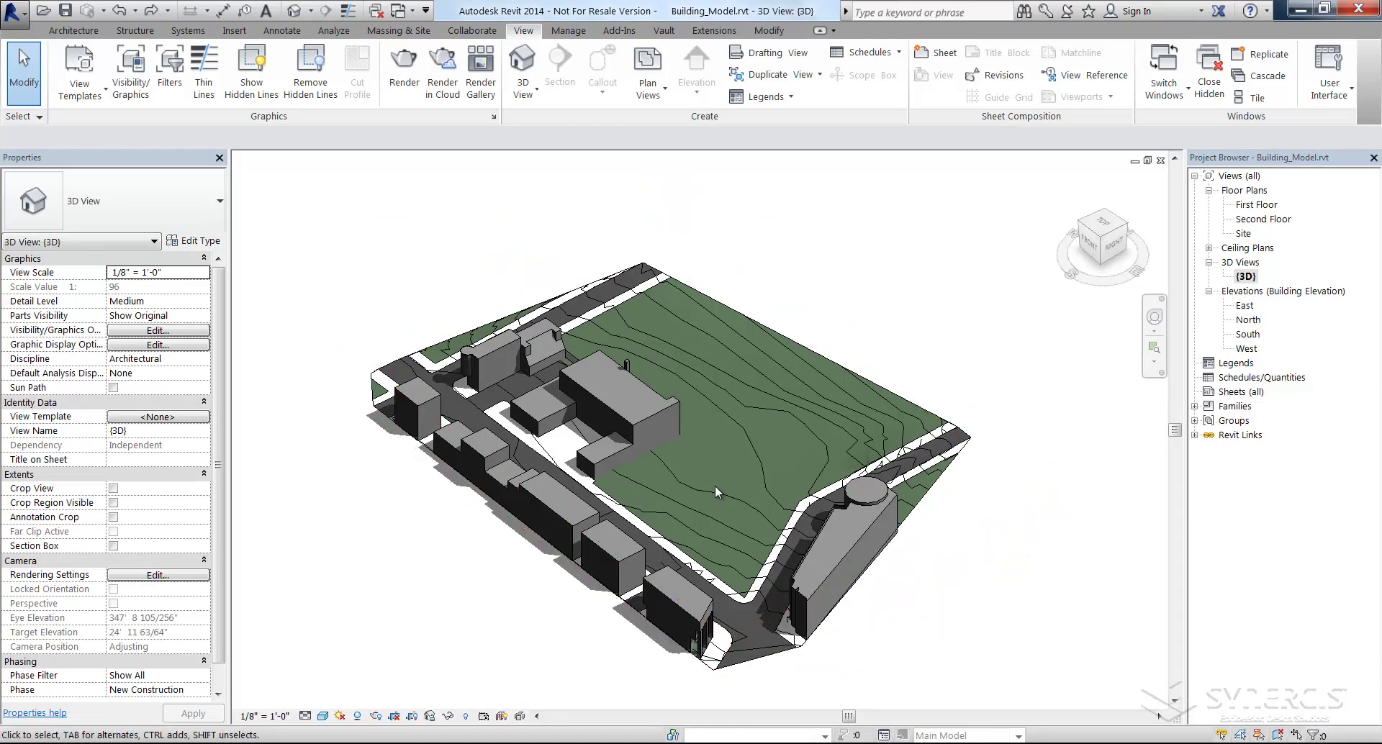
{"action": "double_click", "coordinate": [1247, 207]}
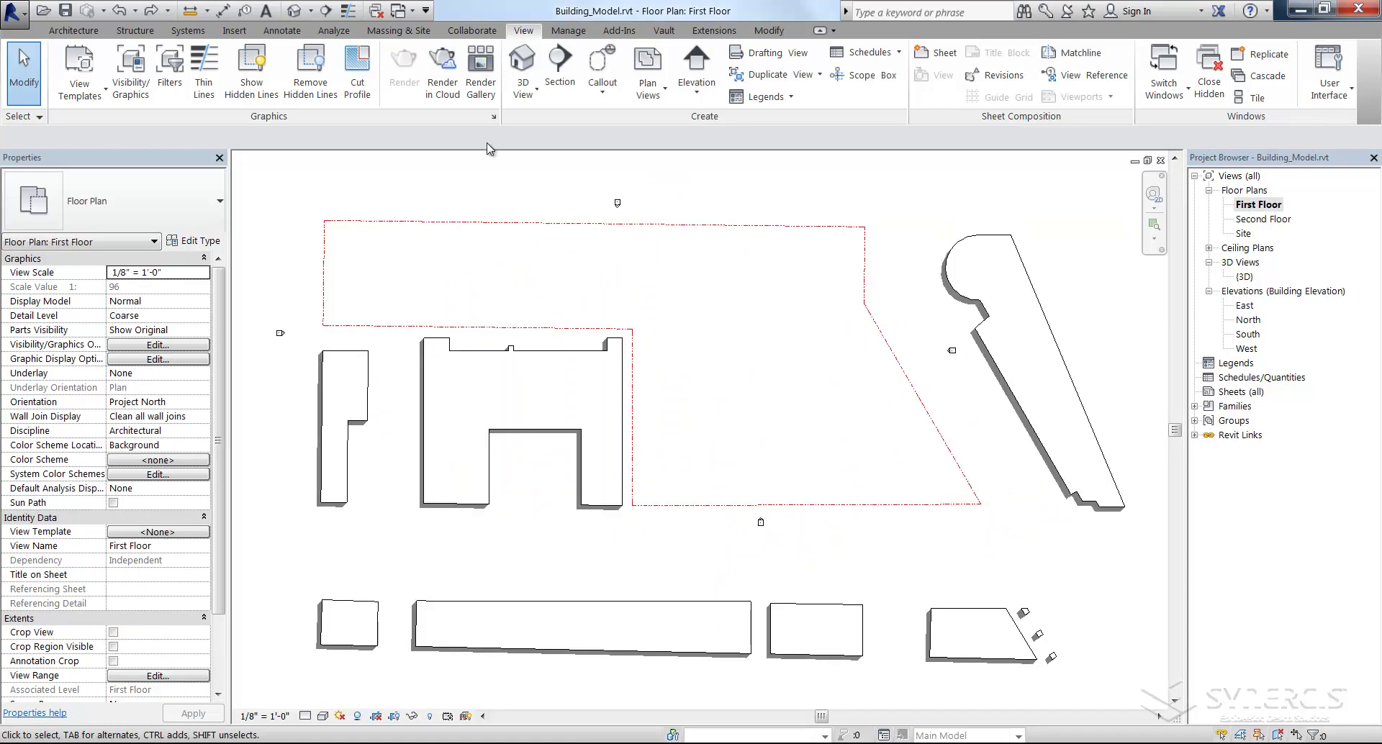
Draw an 84' by 72' rectangle of walls with a -12' base offset inside the property line
{"action": "left_click", "coordinate": [73, 30]}
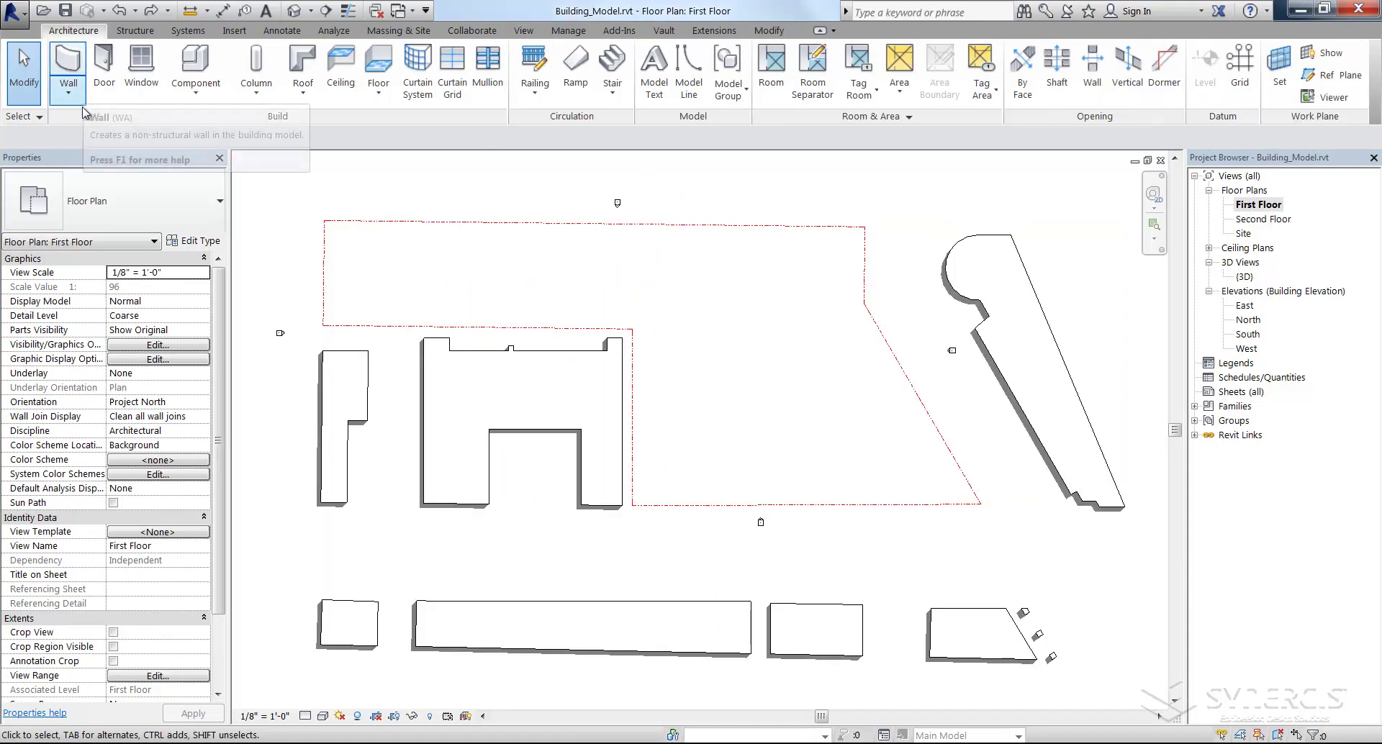
{"action": "left_click", "coordinate": [81, 101]}
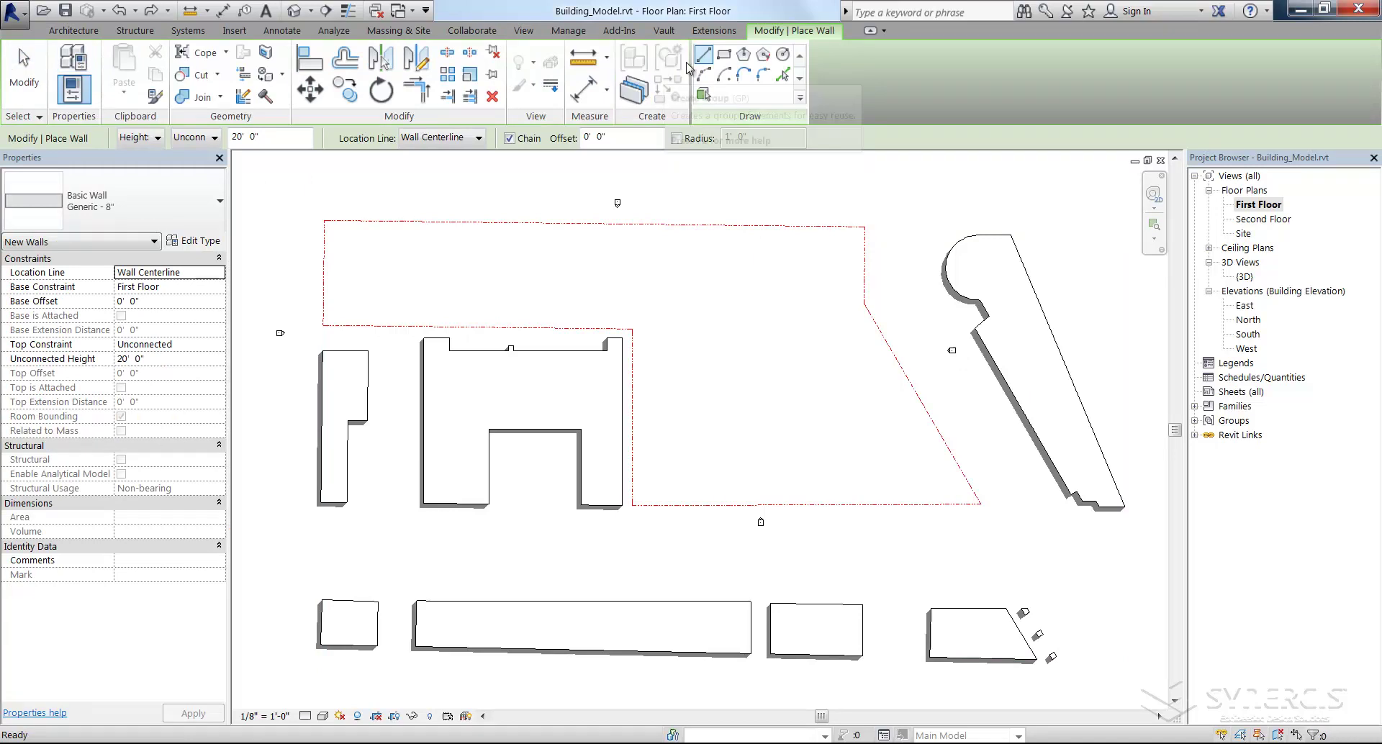
{"action": "left_click", "coordinate": [724, 54]}
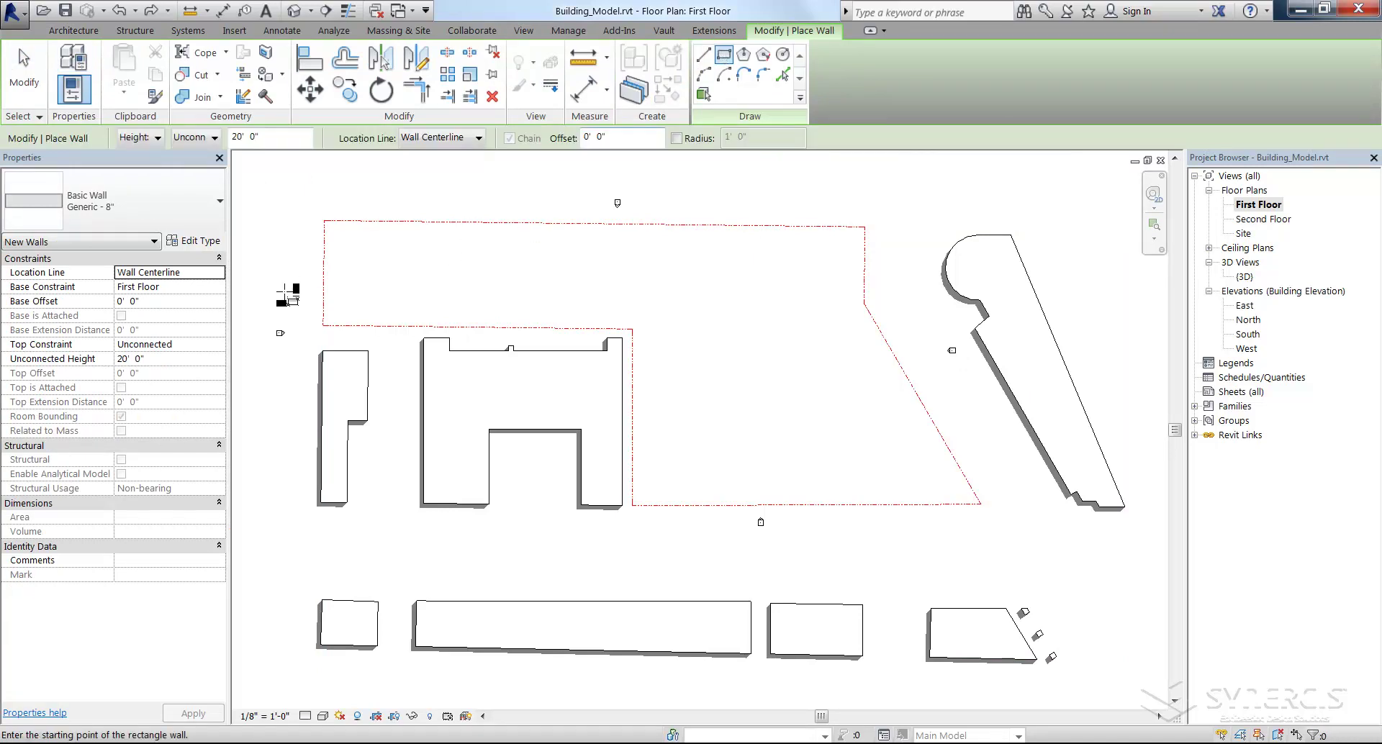
{"action": "left_click", "coordinate": [160, 288]}
{"action": "left_click", "coordinate": [163, 302]}
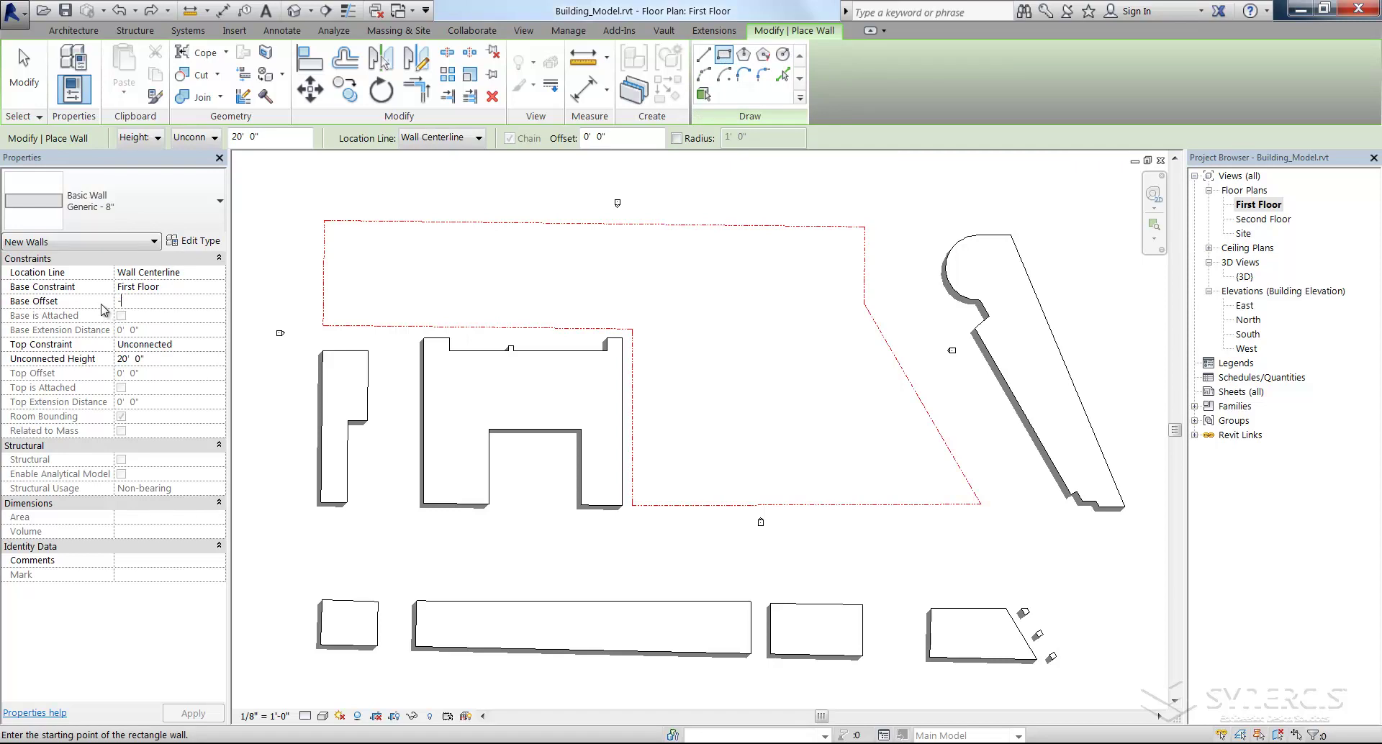
{"action": "type", "text": "-12"}
{"action": "key", "text": "Return"}
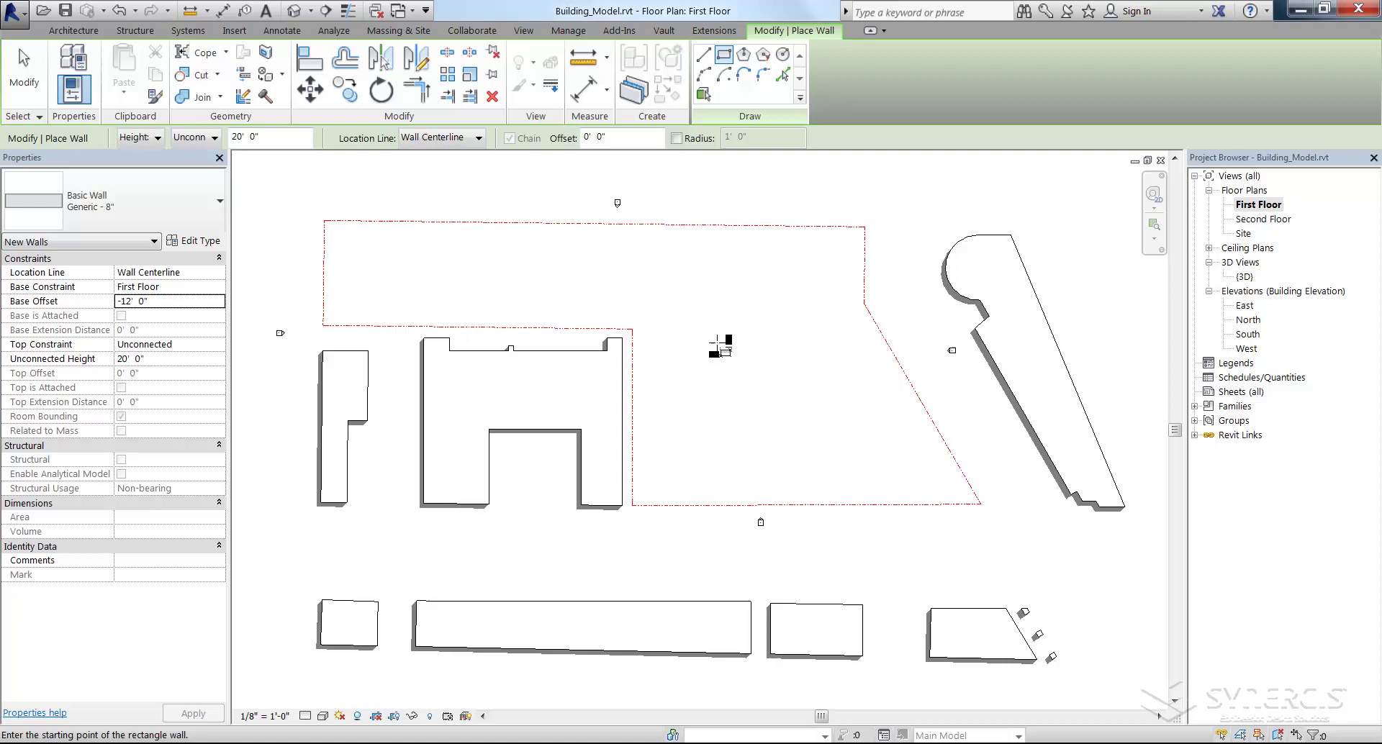
{"action": "left_click", "coordinate": [718, 340]}
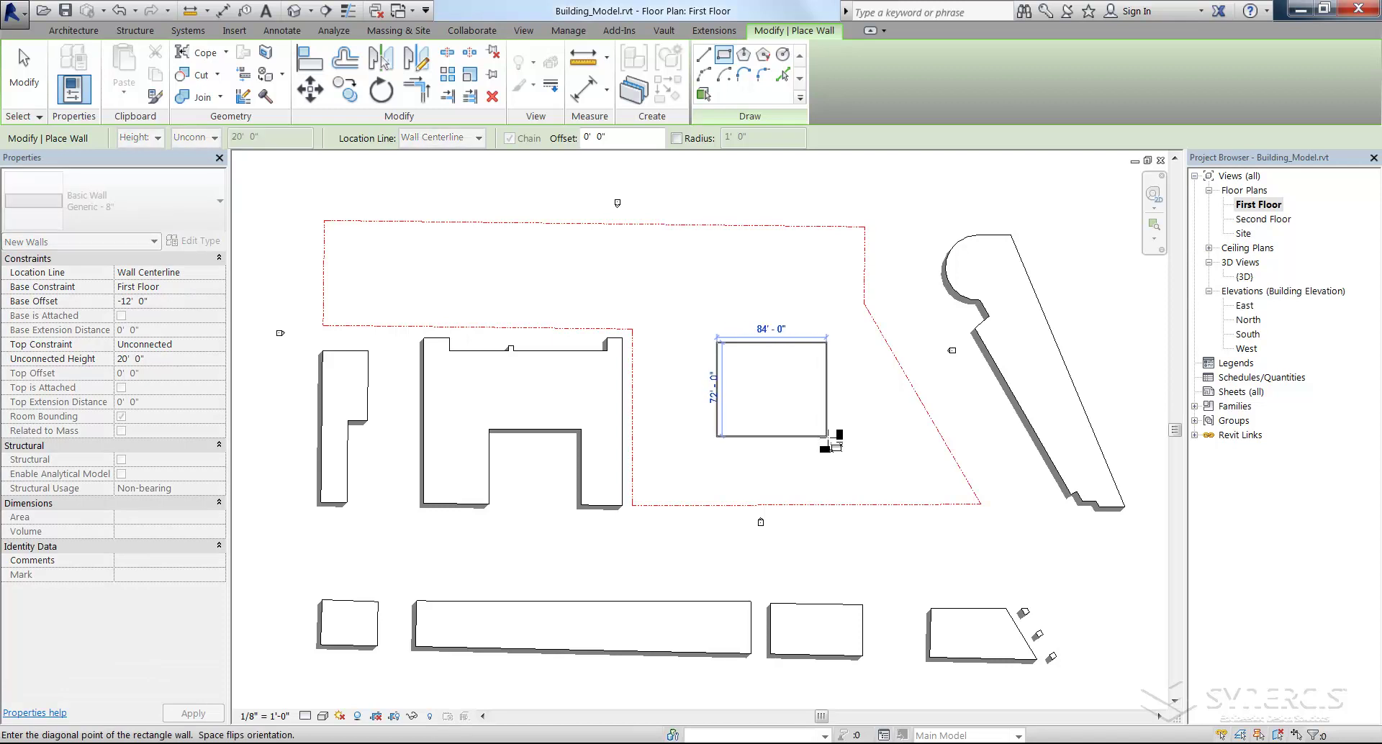
{"action": "left_click", "coordinate": [827, 436]}
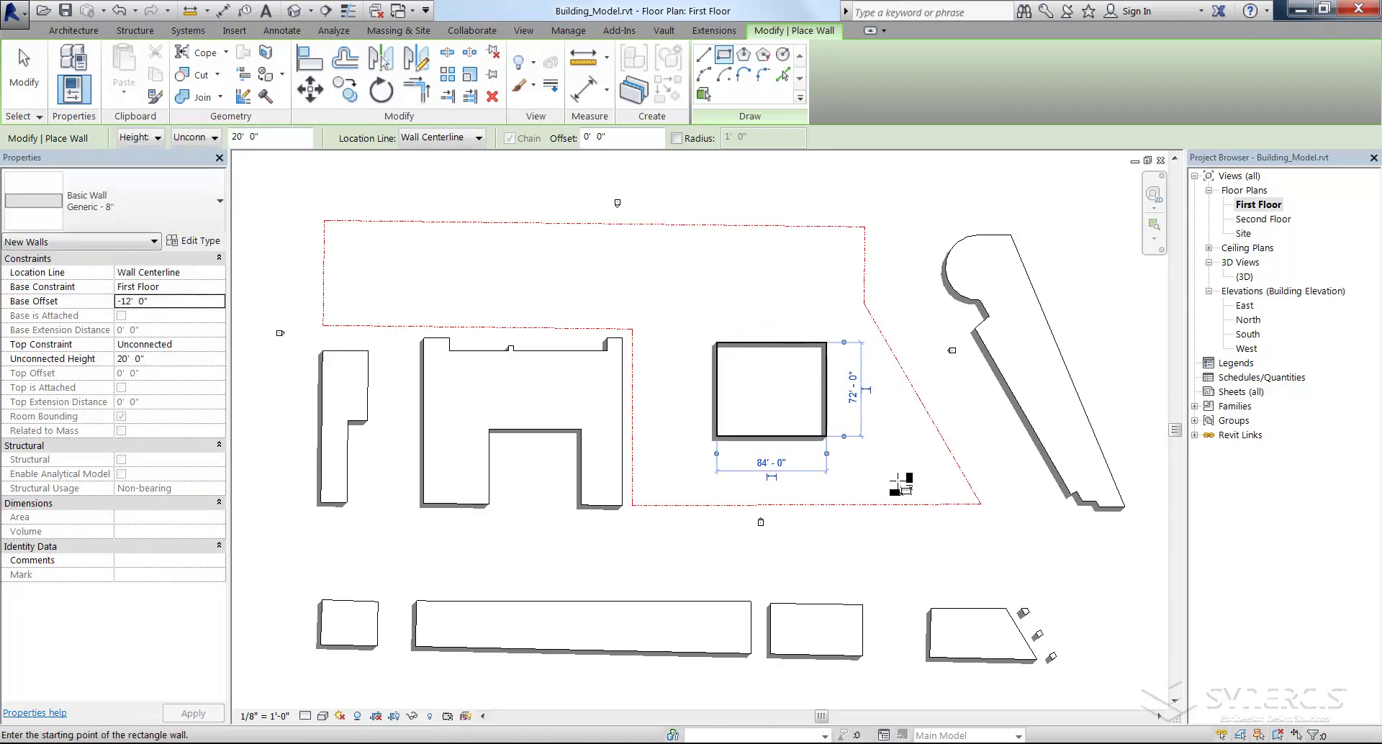
{"action": "key", "text": "Escape"}
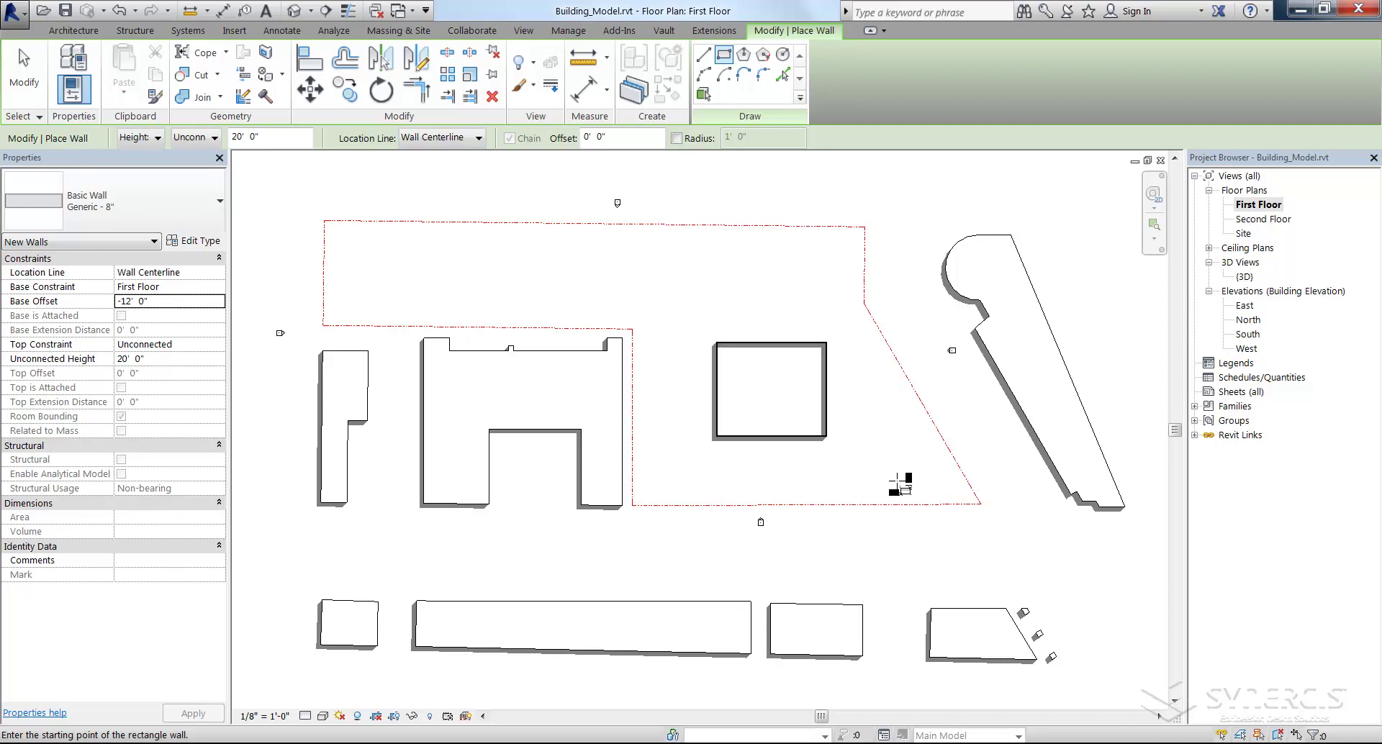
{"action": "key", "text": "Escape"}
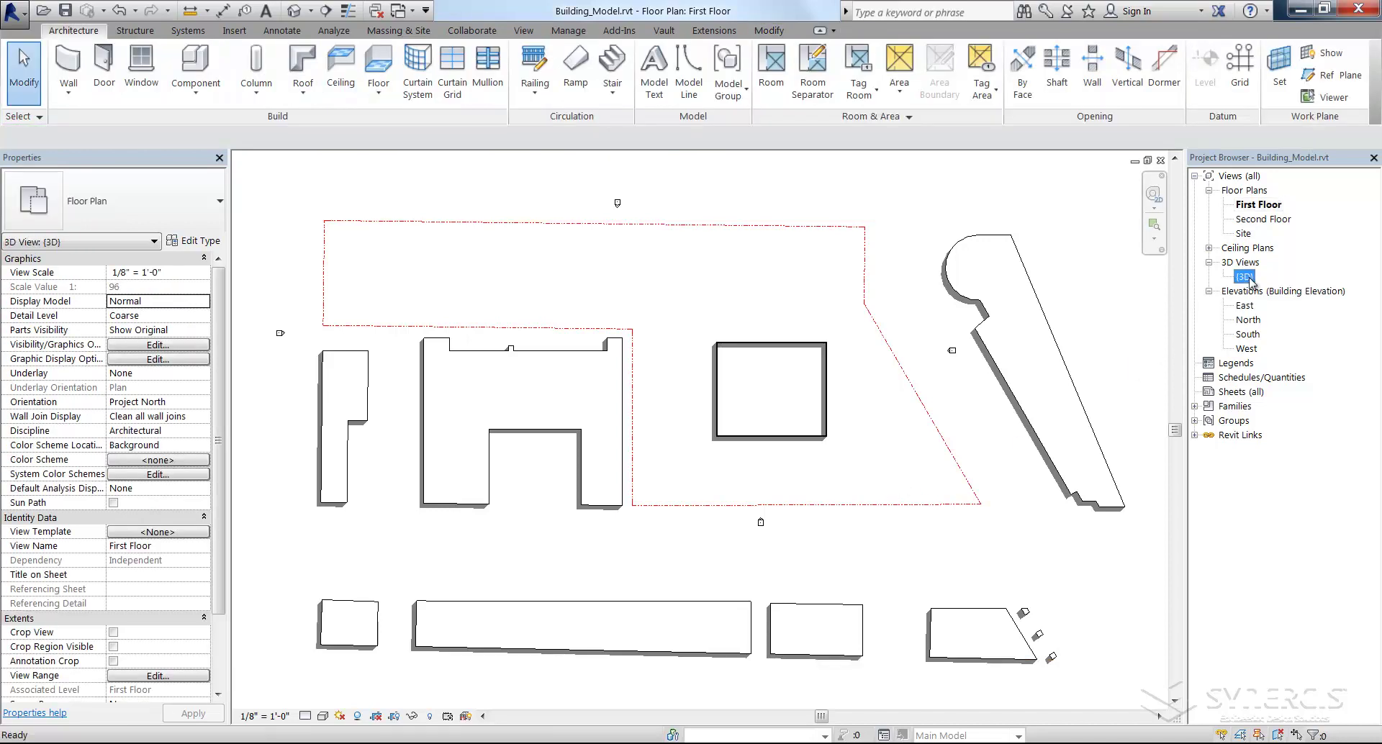
Open the {3D} view, zoom and orbit around the sunken walls, and save the project
{"action": "double_click", "coordinate": [1245, 277]}
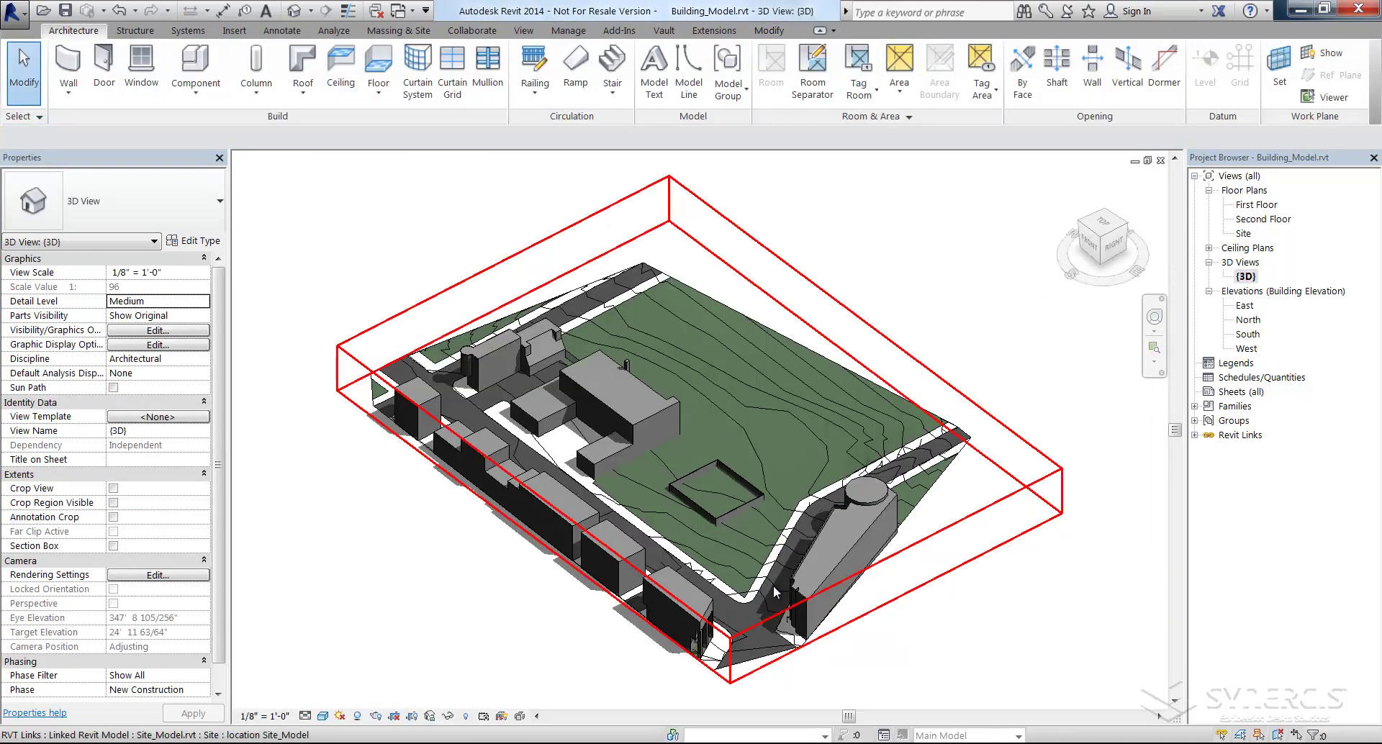
{"action": "scroll", "coordinate": [739, 541], "scroll_direction": "up", "scroll_amount": 3}
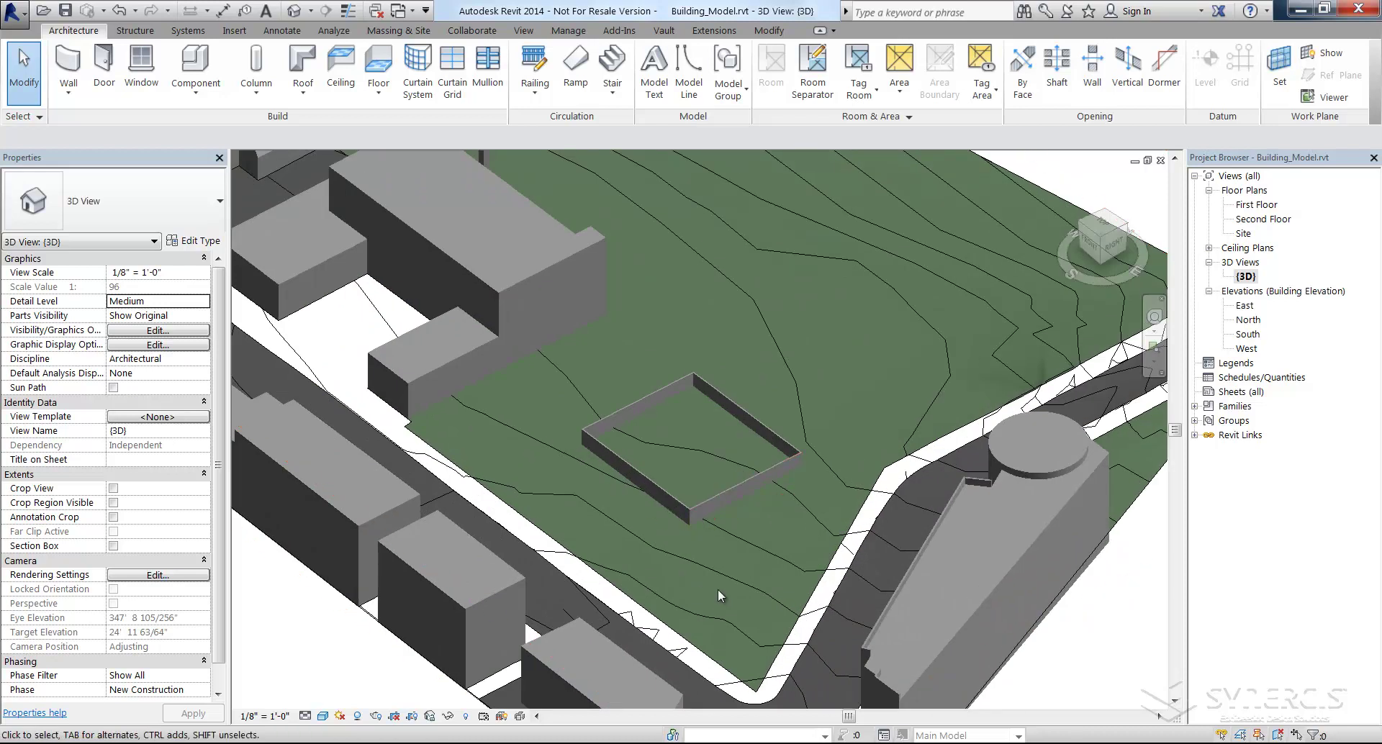
{"action": "middle_click_drag", "start_coordinate": [710, 595], "coordinate": [724, 486], "text": "shift"}
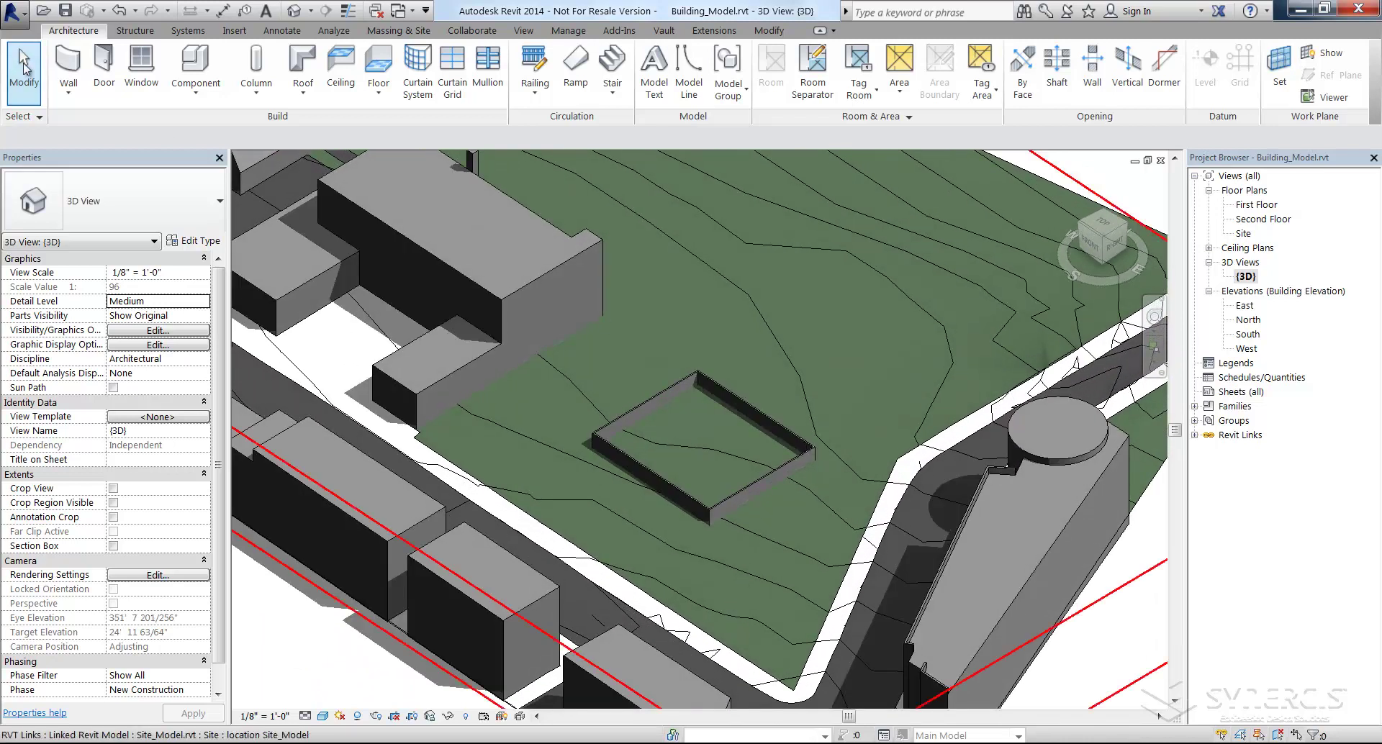
{"action": "left_click", "coordinate": [66, 11]}
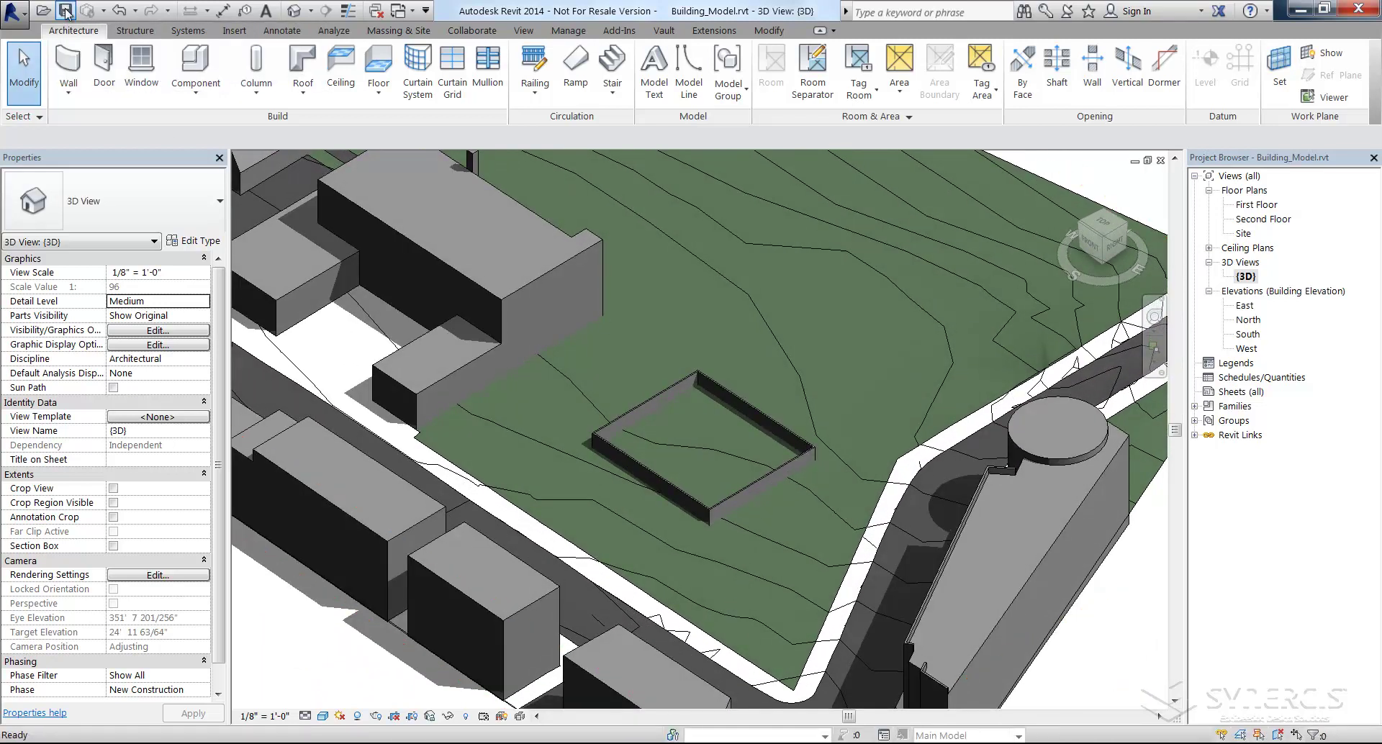
Close Building_Model and open the Site_Model project with its linked building
{"action": "left_click", "coordinate": [13, 10]}
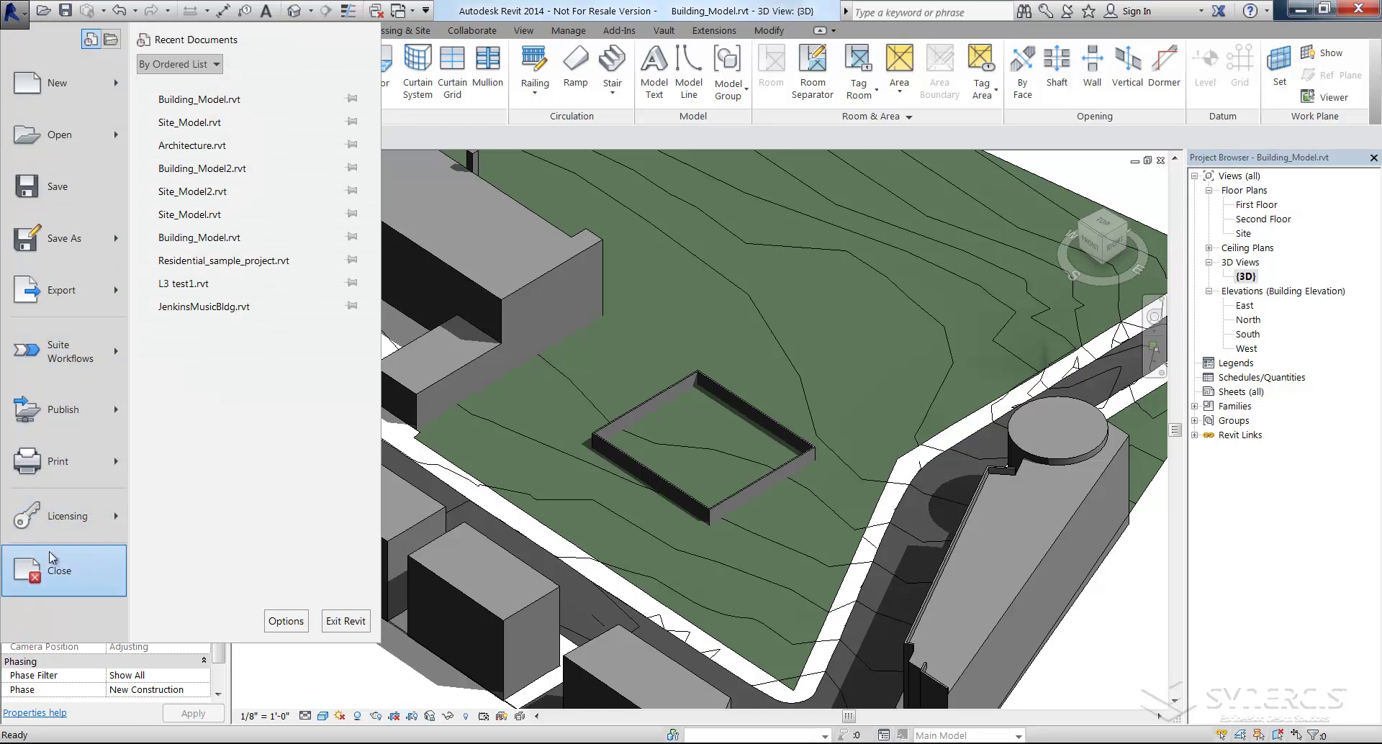
{"action": "left_click", "coordinate": [54, 573]}
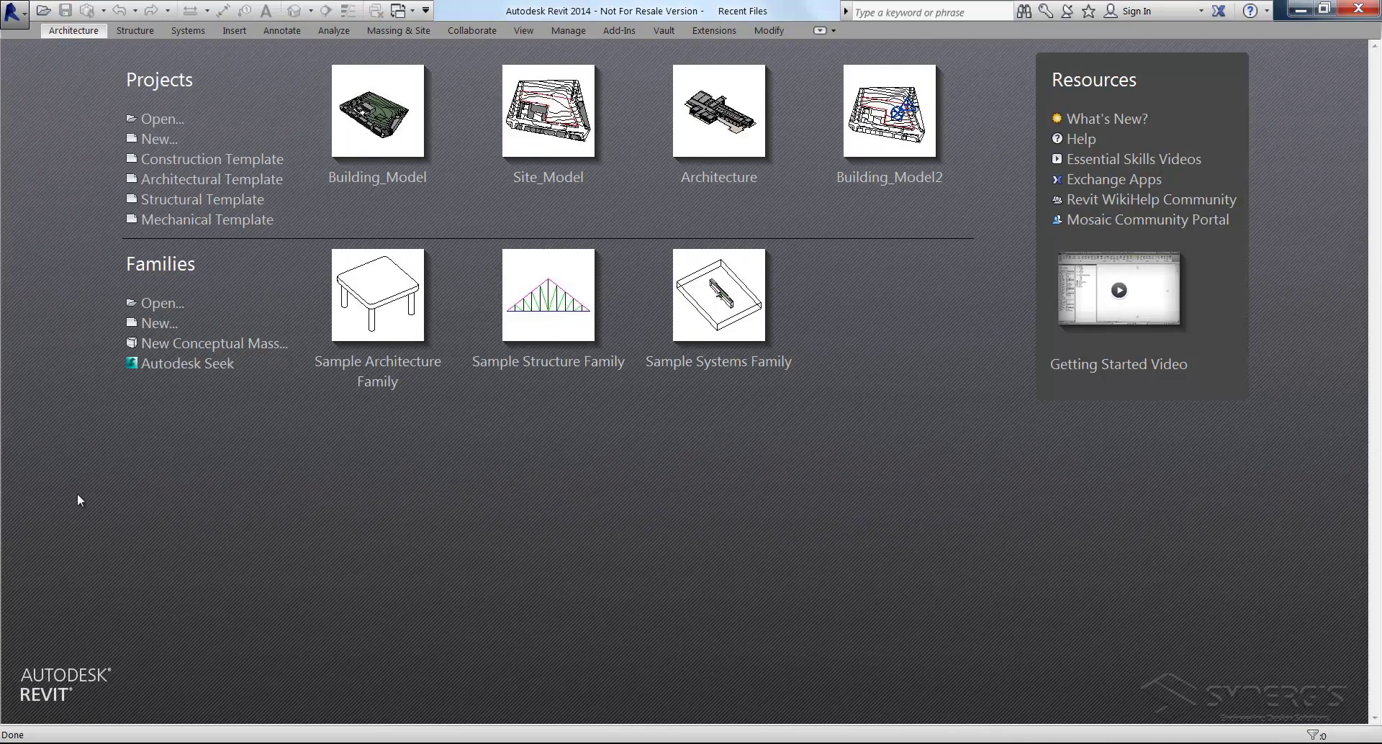
{"action": "left_click", "coordinate": [539, 180]}
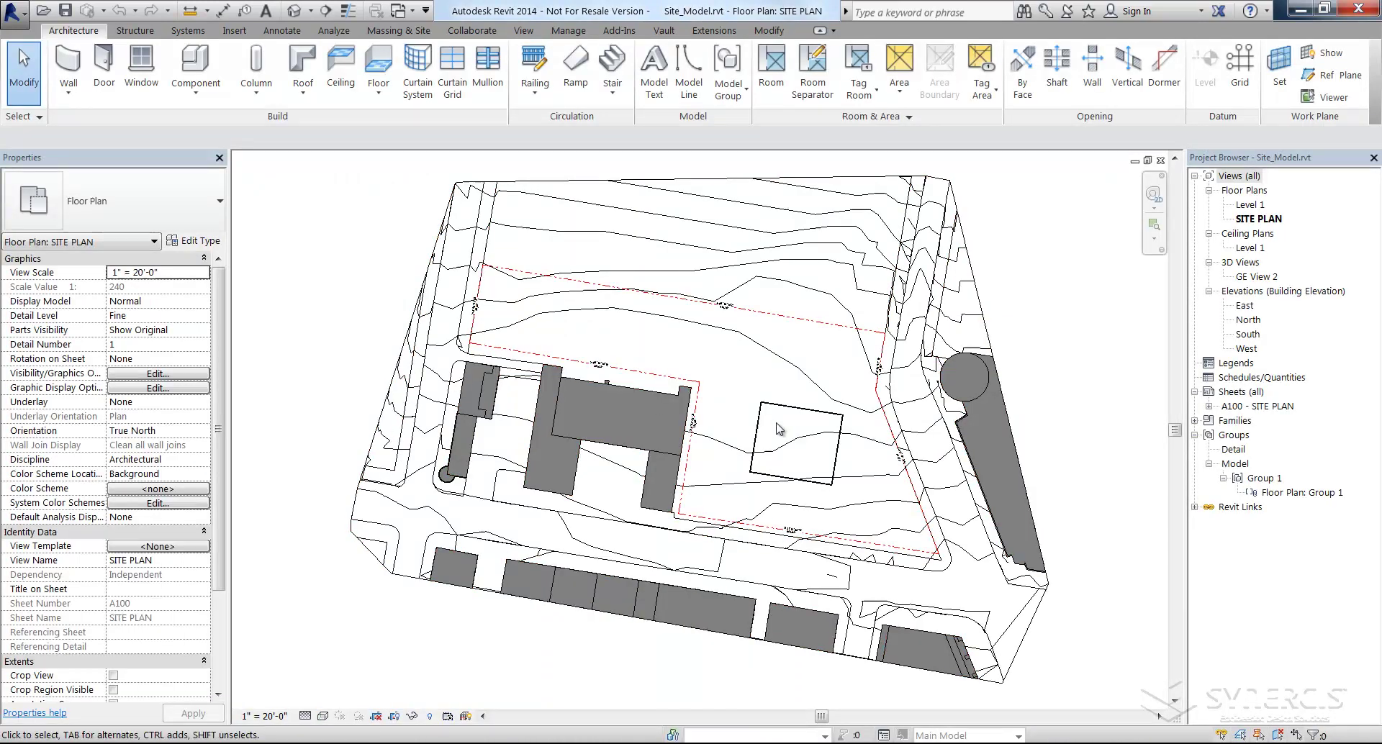
{"action": "left_click", "coordinate": [804, 415]}
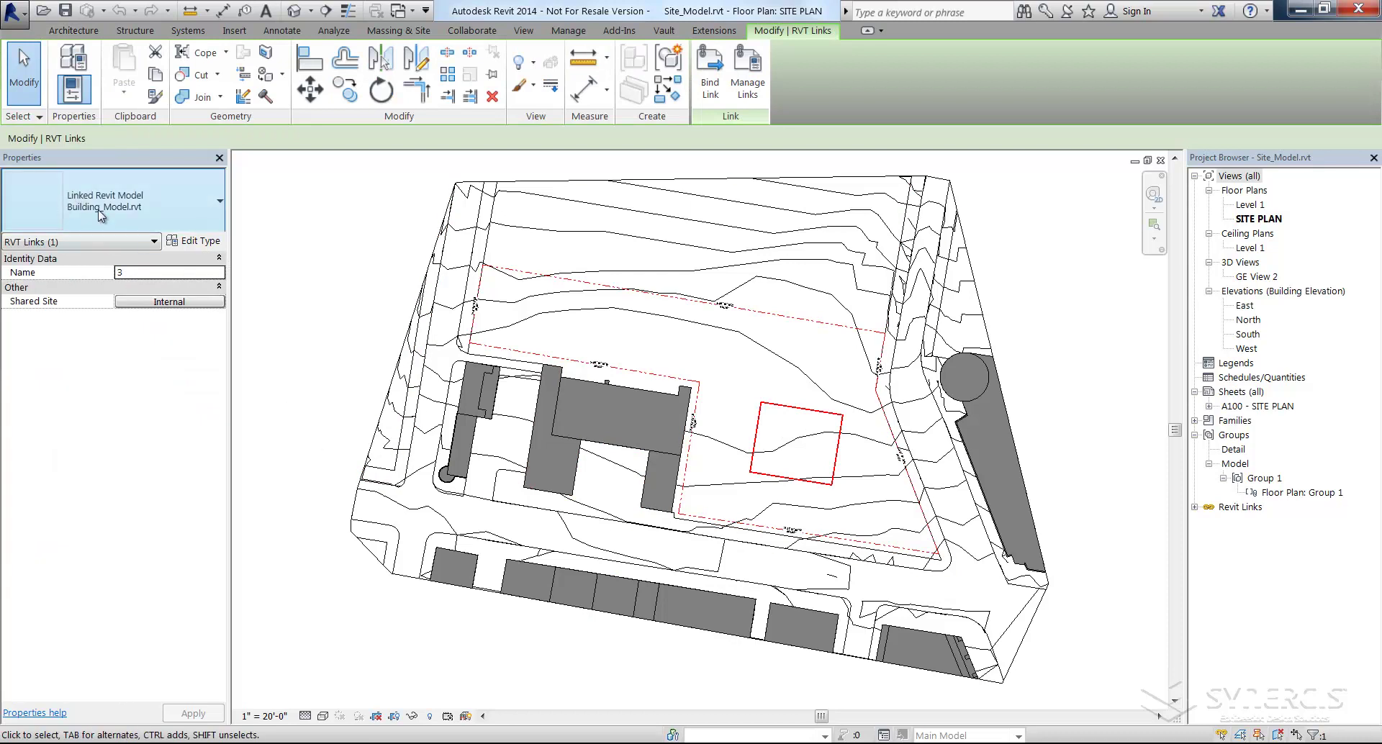
{"action": "left_click", "coordinate": [367, 325]}
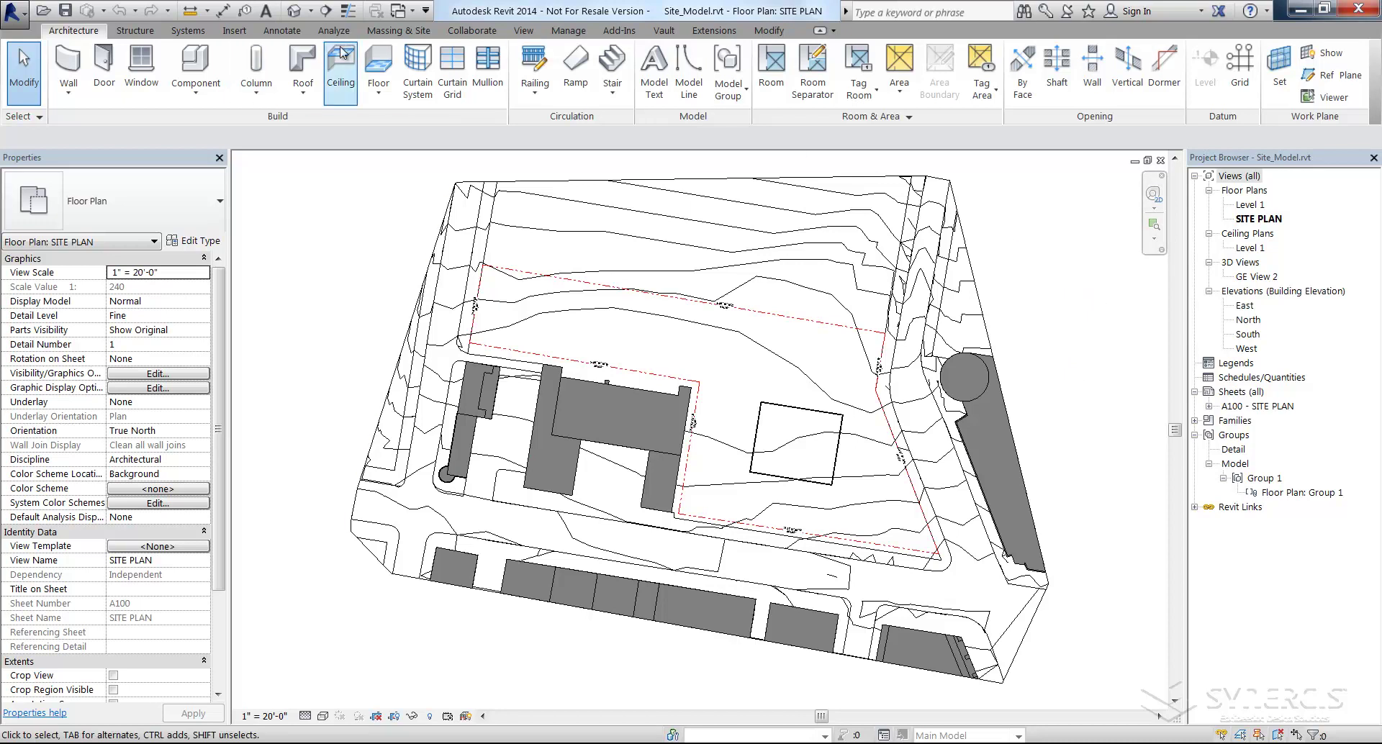
Start a new building pad on the site plan and zoom in on the basement rectangle
{"action": "left_click", "coordinate": [410, 35]}
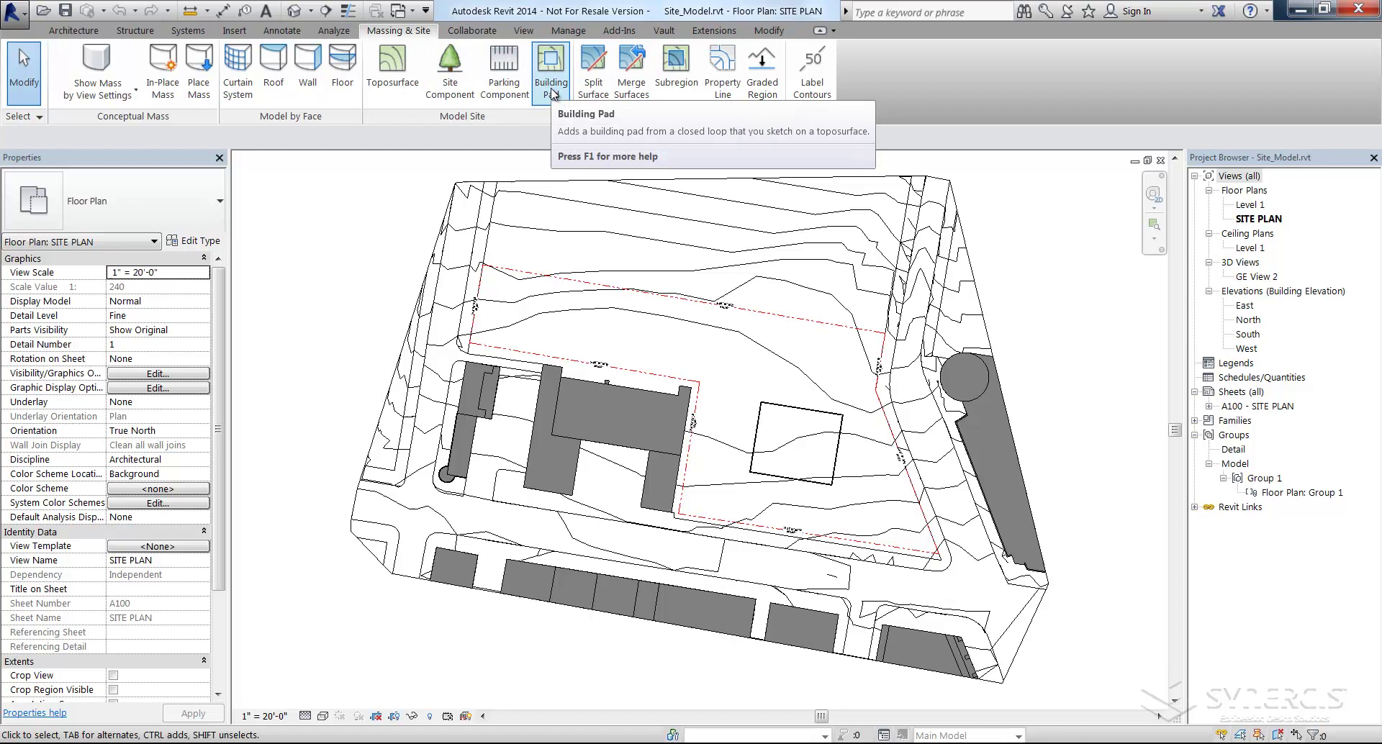
{"action": "left_click", "coordinate": [553, 93]}
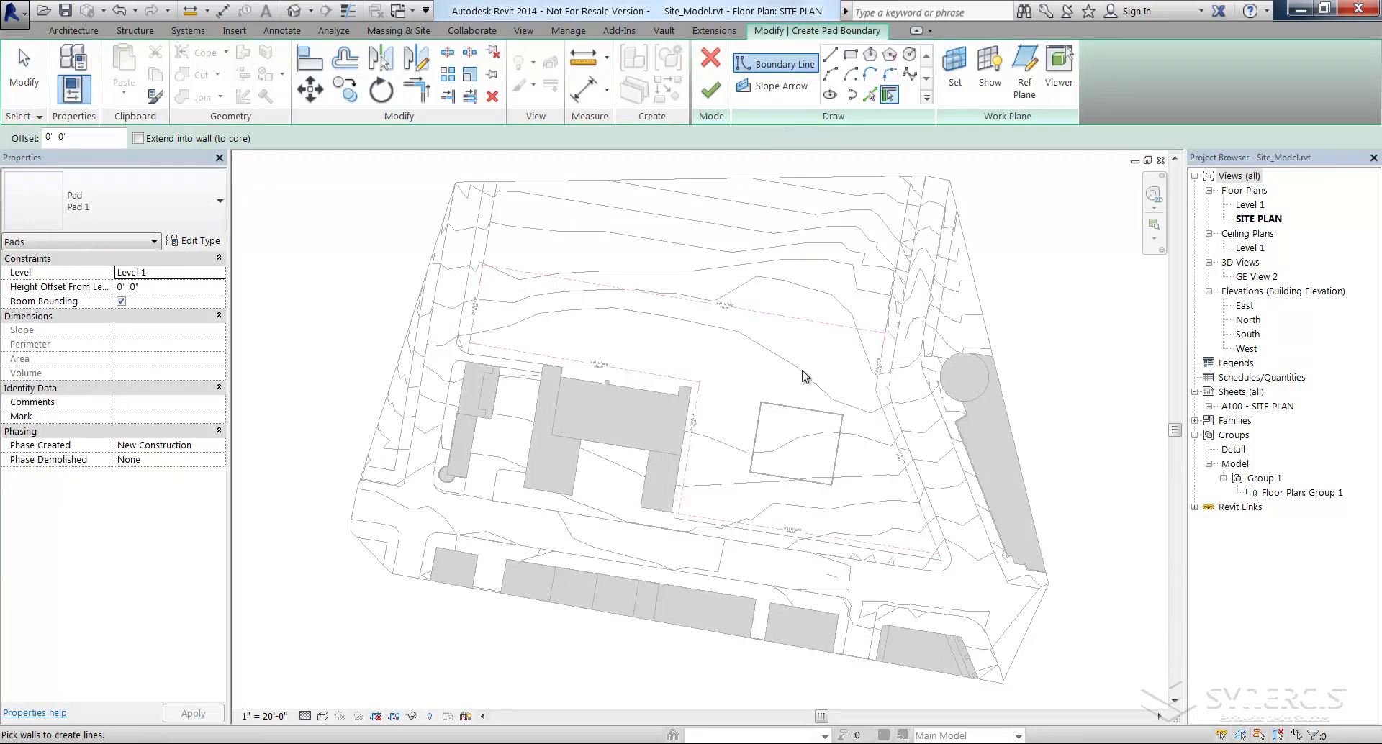
{"action": "scroll", "coordinate": [798, 416], "scroll_direction": "up", "scroll_amount": 2}
{"action": "scroll", "coordinate": [797, 415], "scroll_direction": "up", "scroll_amount": 3}
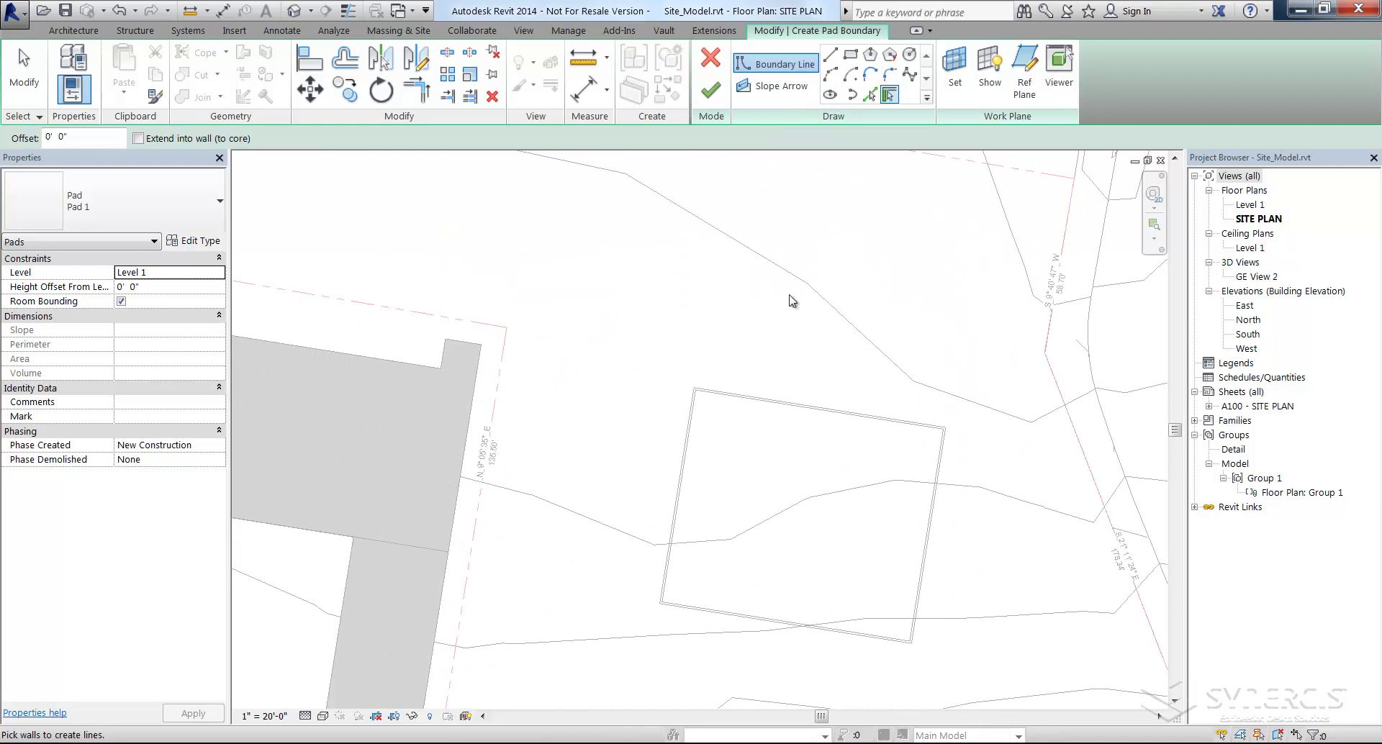
Sketch the pad boundary with lines around the basement rectangle's four corners
{"action": "left_click", "coordinate": [832, 55]}
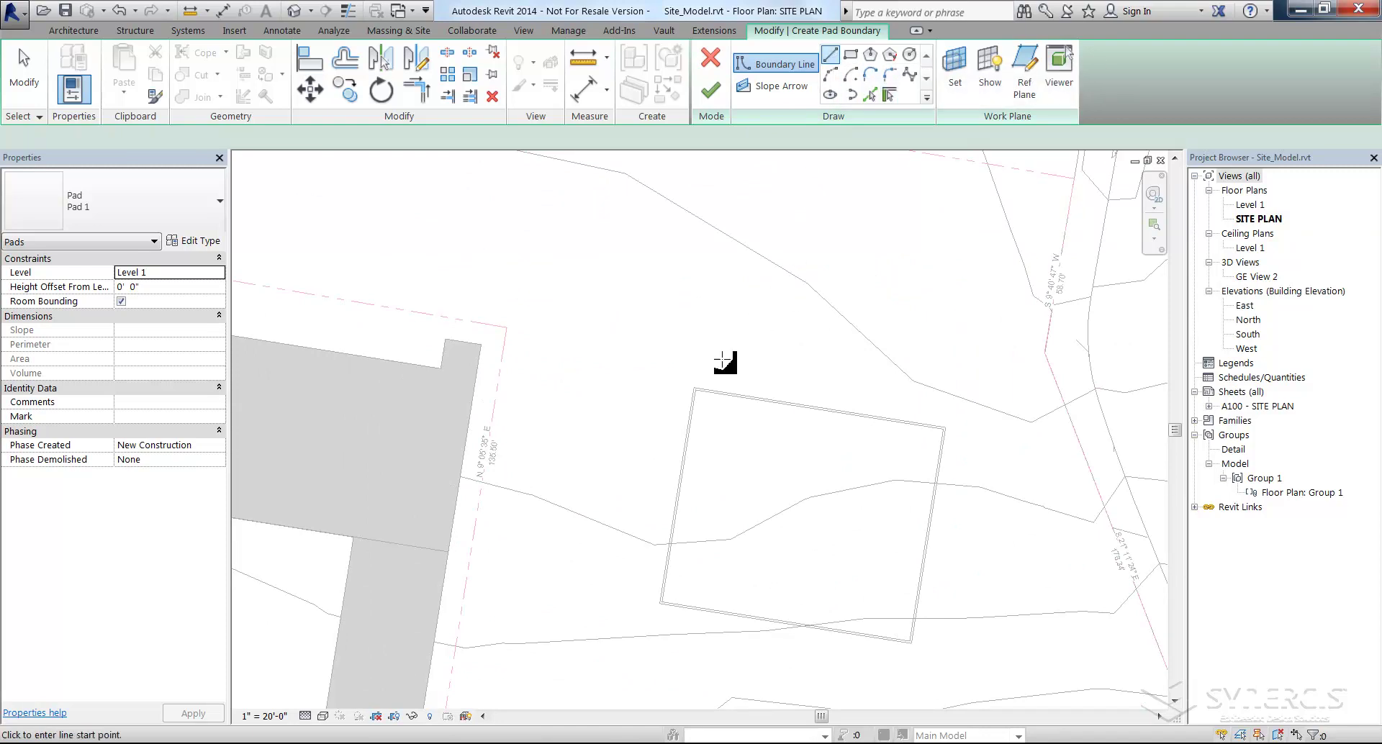
{"action": "left_click", "coordinate": [696, 389]}
{"action": "left_click", "coordinate": [946, 428]}
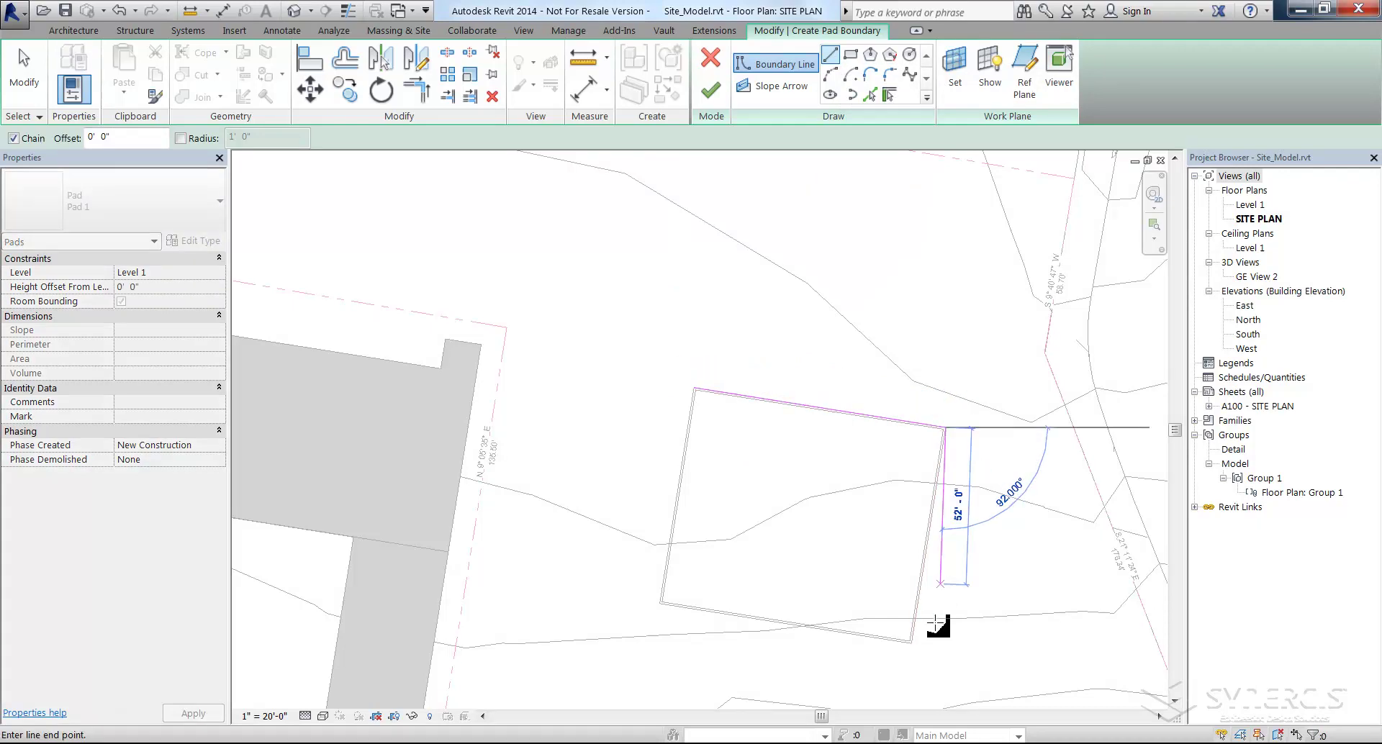
{"action": "left_click", "coordinate": [911, 640]}
{"action": "left_click", "coordinate": [661, 605]}
{"action": "left_click", "coordinate": [639, 393]}
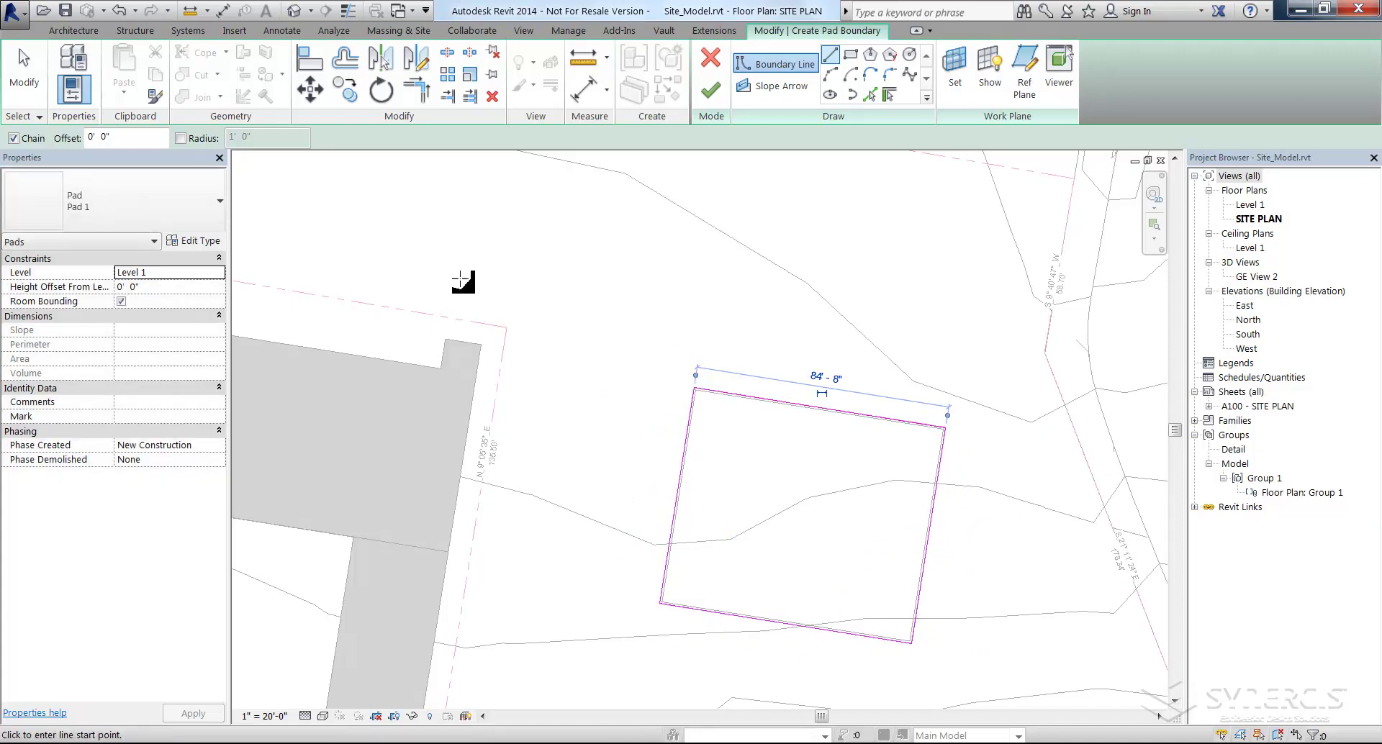
Set the pad's height offset from level to -12' and finish the pad
{"action": "left_click", "coordinate": [152, 287]}
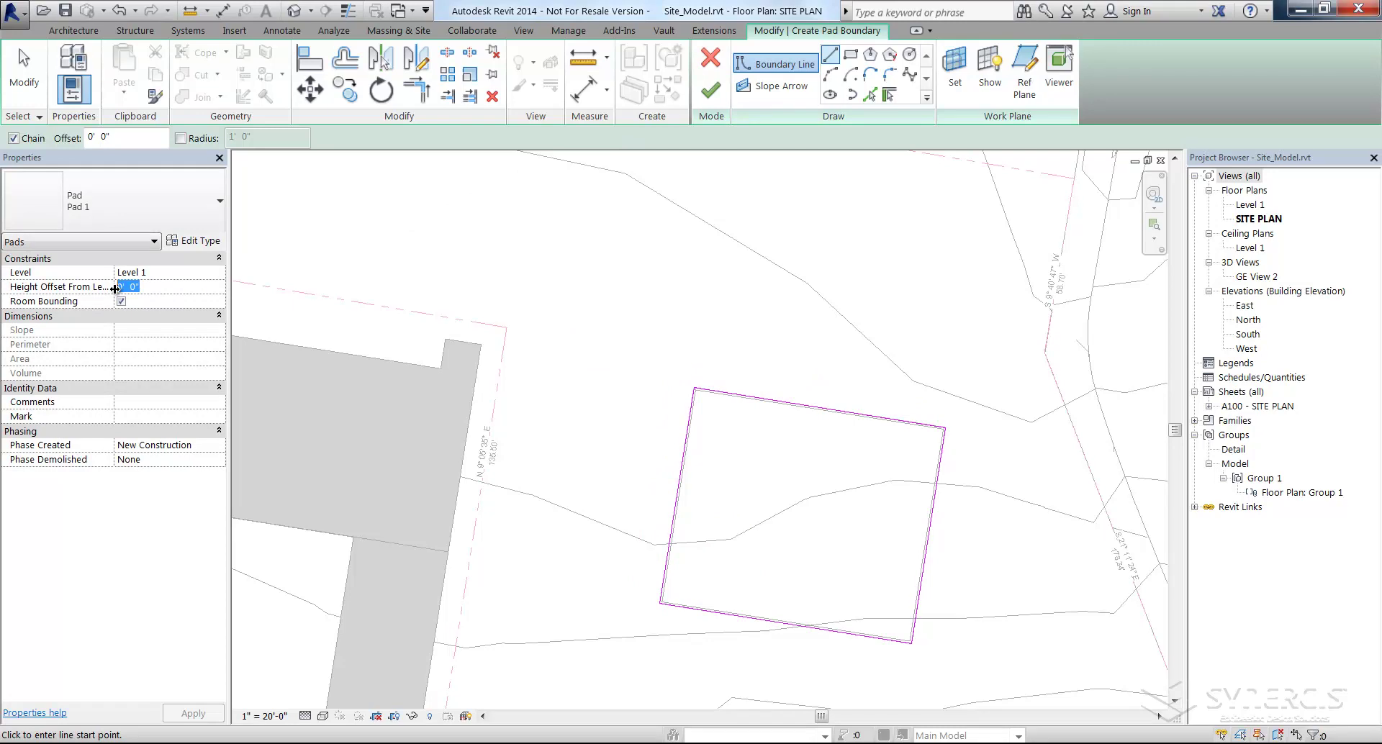
{"action": "type", "text": "12"}
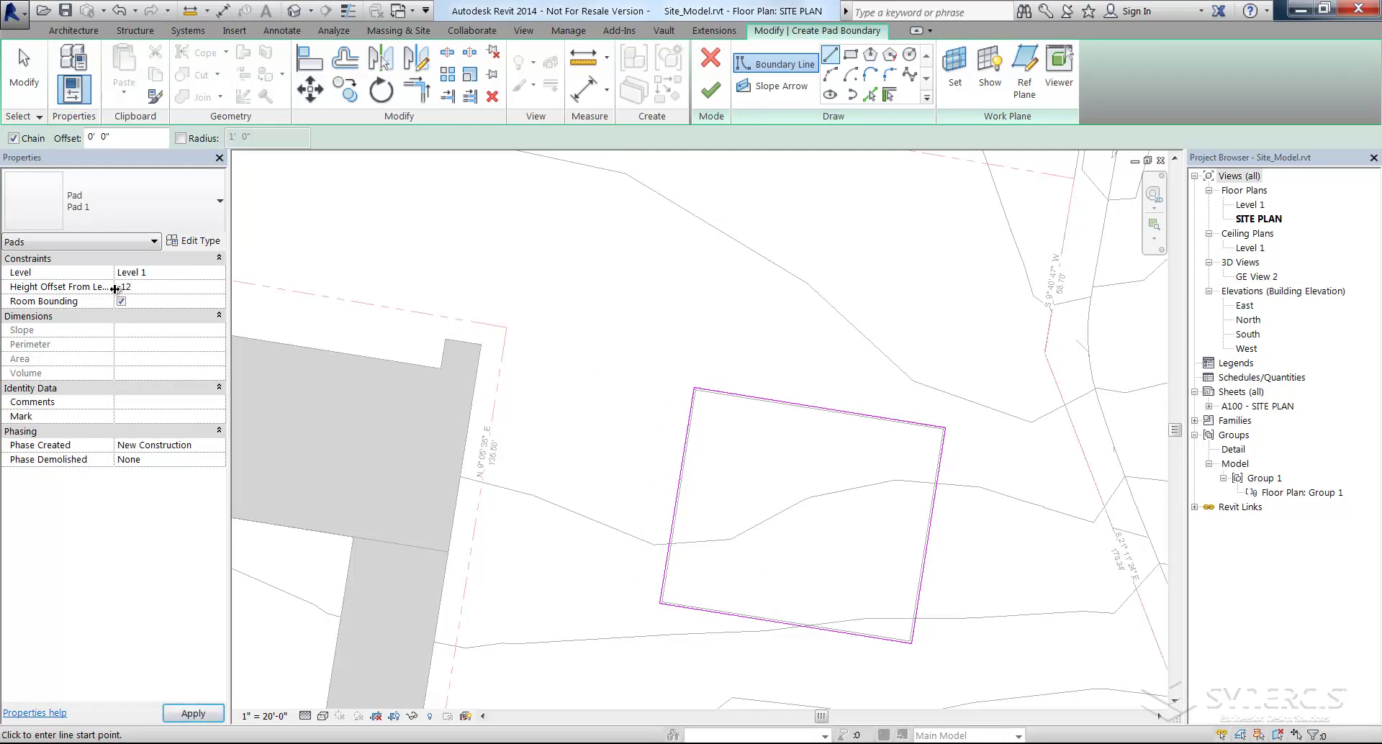
{"action": "left_click", "coordinate": [709, 92]}
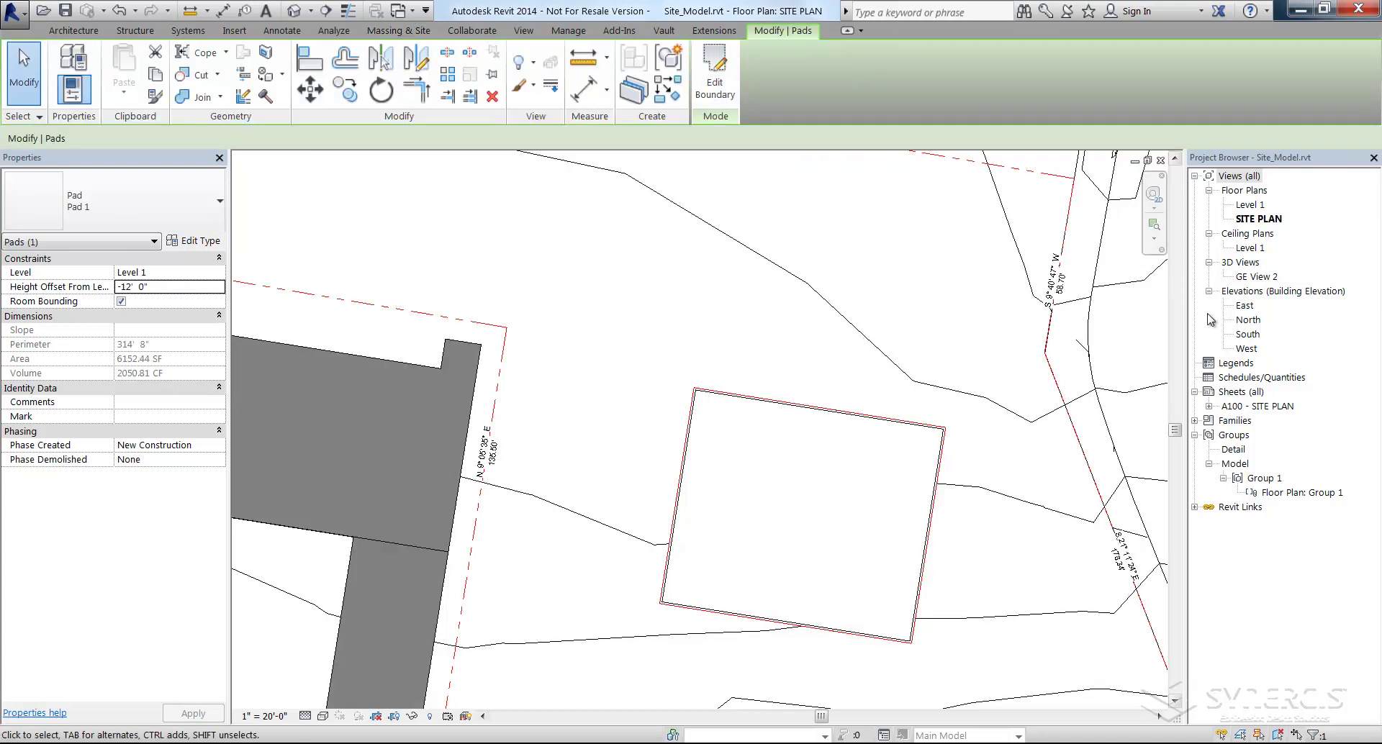
Open GE View 2, orbit and zoom into Pad 1 cut into the terrain, and save
{"action": "double_click", "coordinate": [1256, 277]}
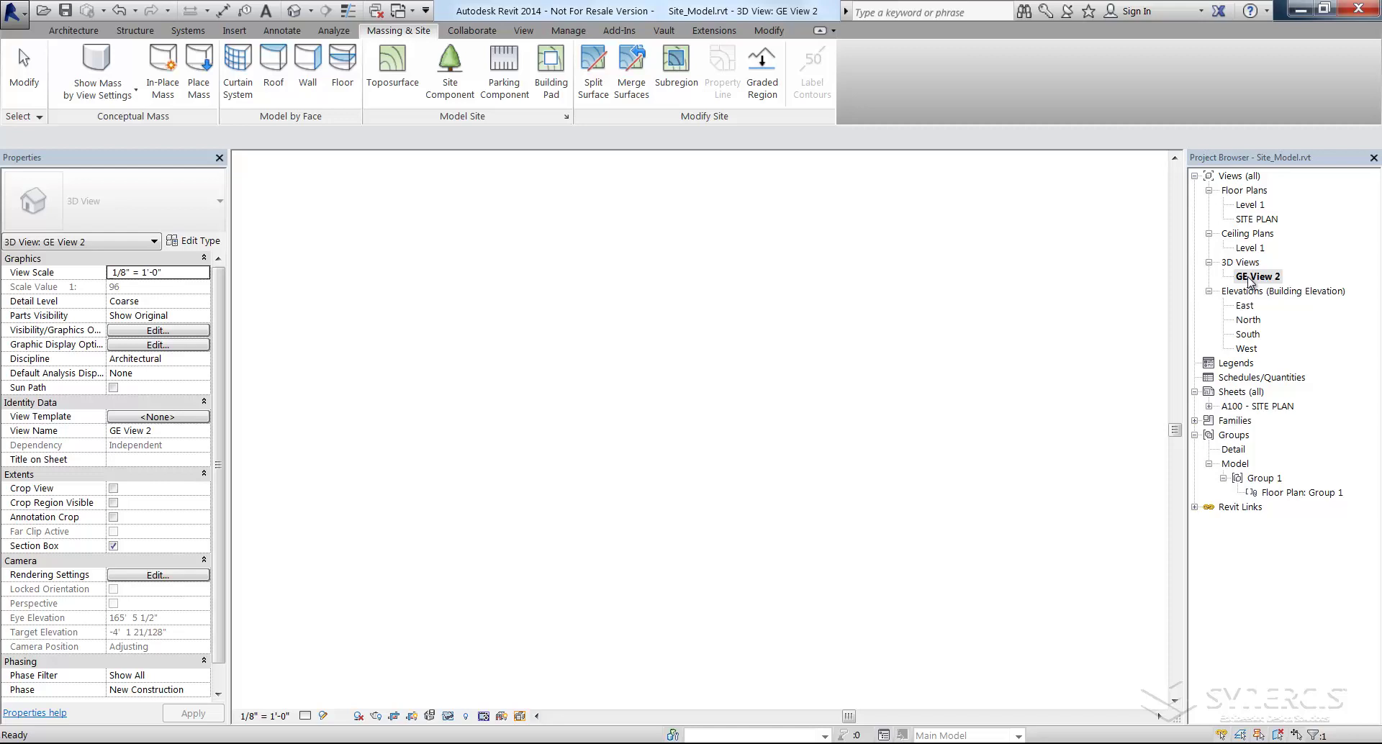
{"action": "left_click", "coordinate": [730, 609]}
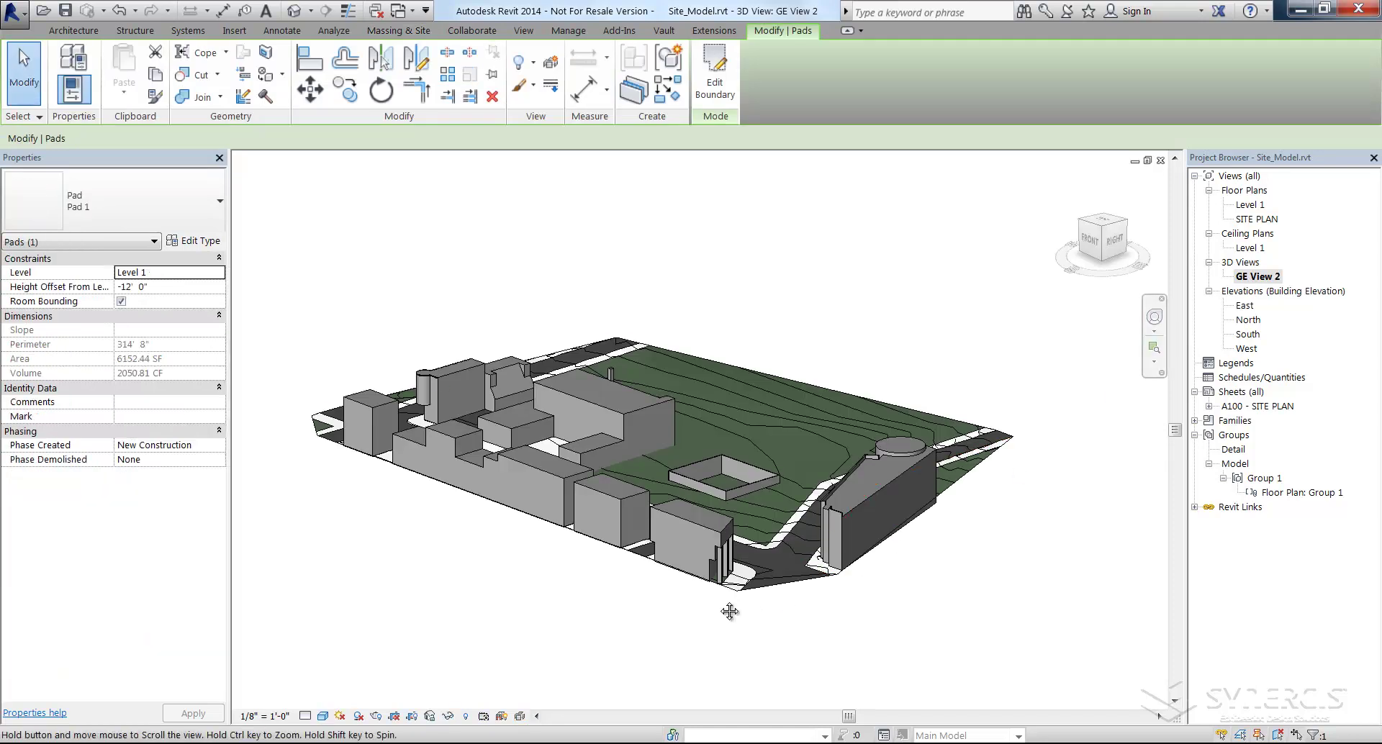
{"action": "middle_click_drag", "start_coordinate": [731, 611], "coordinate": [746, 691], "text": "shift"}
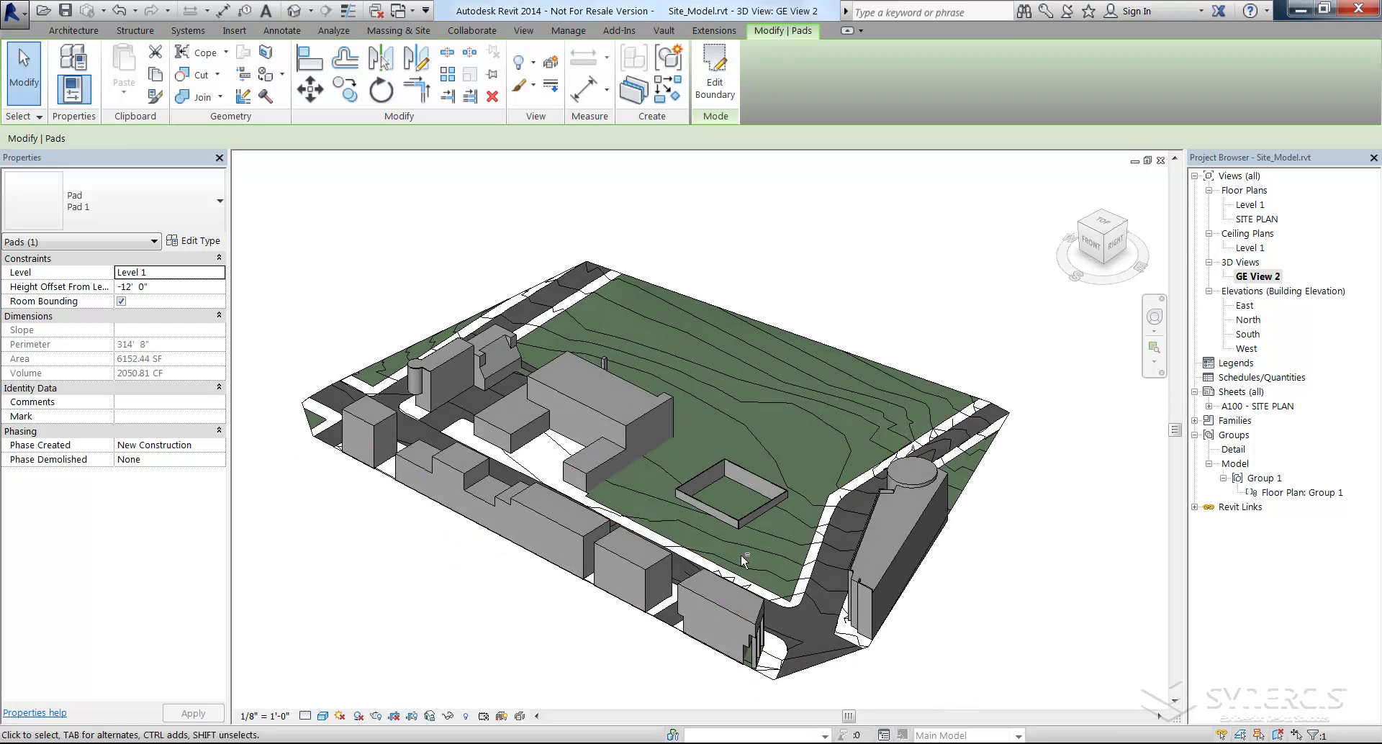
{"action": "mouse_move", "coordinate": [741, 554]}
{"action": "middle_mouse_down", "text": "shift"}
{"action": "mouse_move", "coordinate": [737, 569]}
{"action": "mouse_move", "coordinate": [734, 555]}
{"action": "middle_mouse_up", "text": "shift"}
{"action": "scroll", "coordinate": [736, 477], "scroll_direction": "up", "scroll_amount": 5}
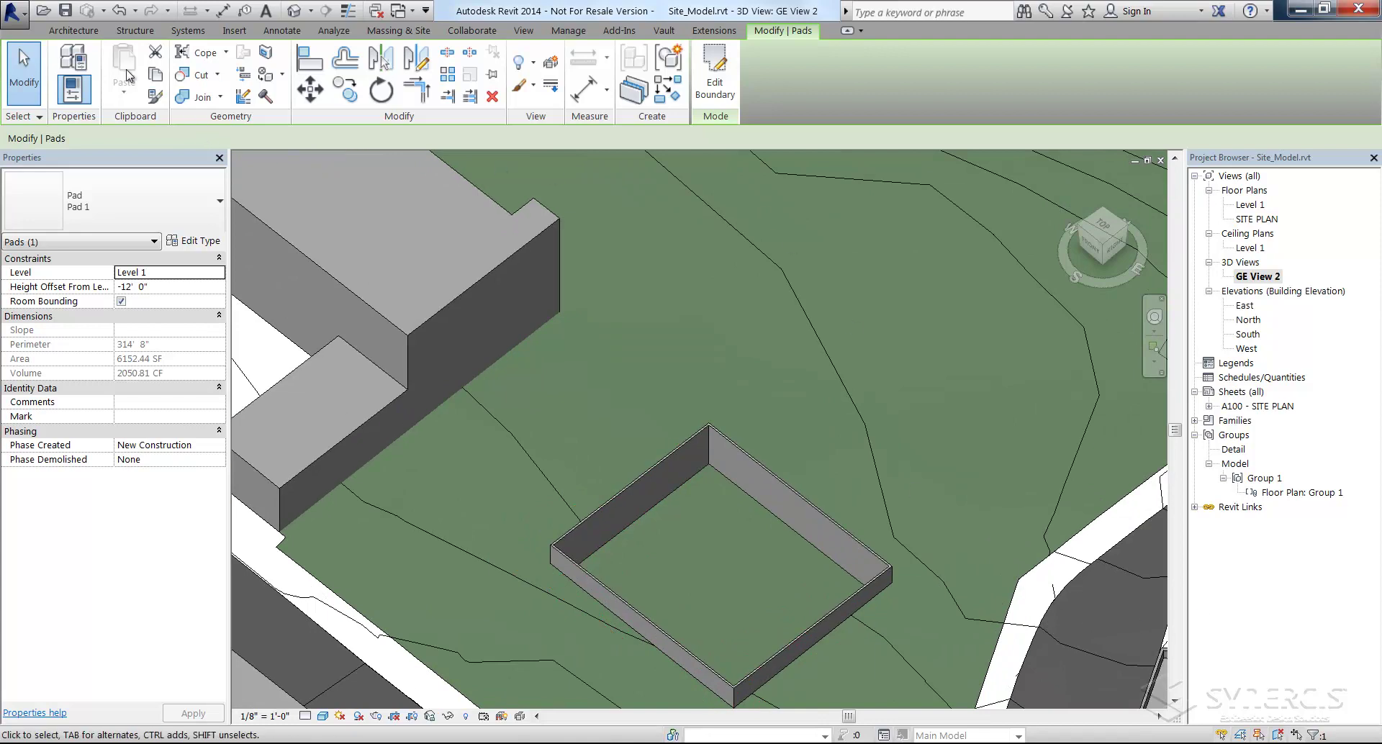
{"action": "left_click", "coordinate": [65, 11]}
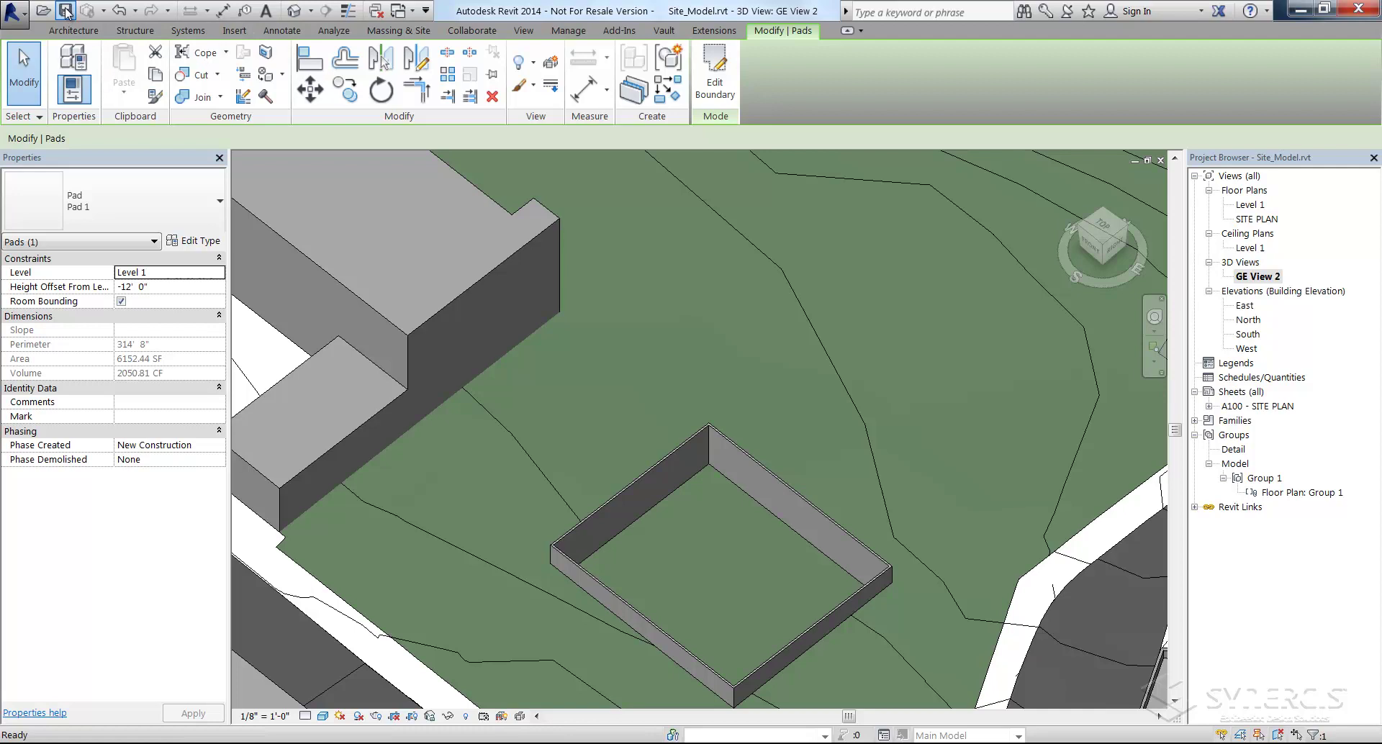
{"action": "left_click", "coordinate": [38, 70]}
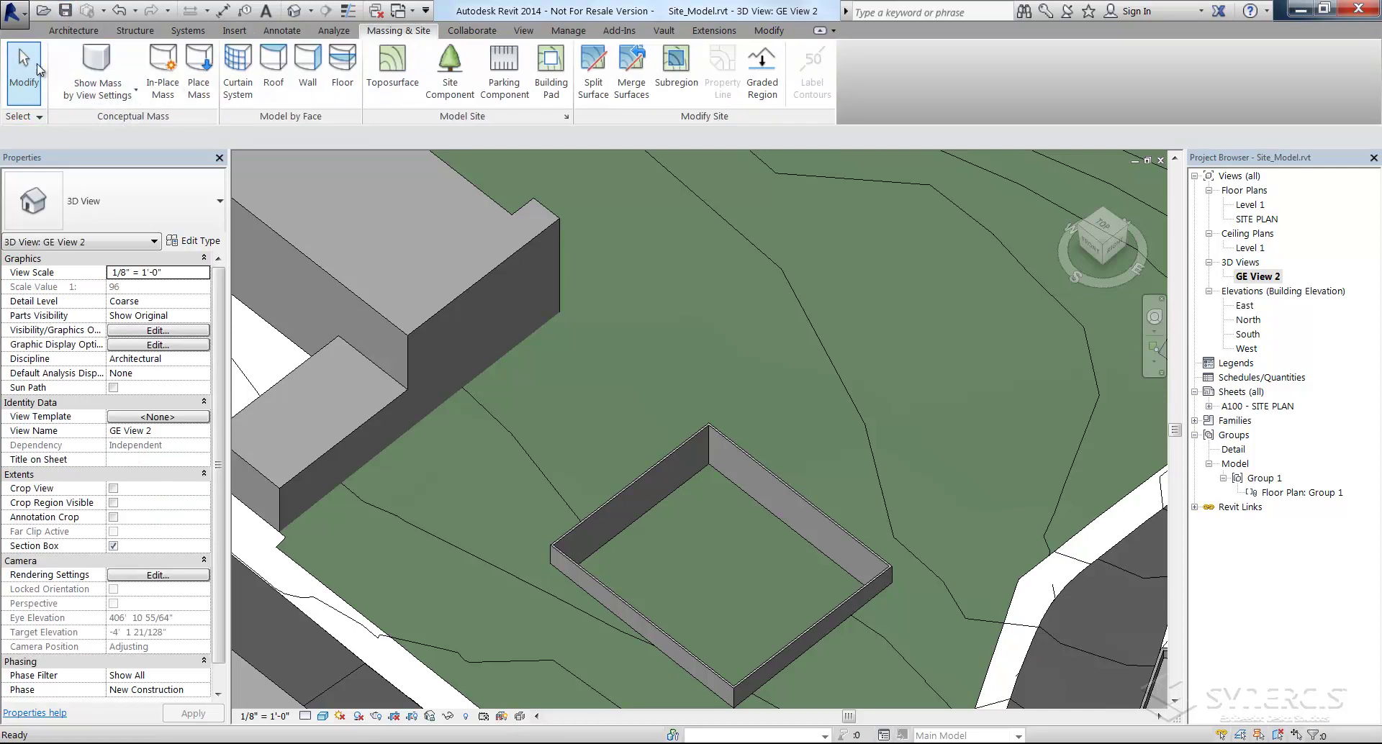
Close Site_Model and open the Building_Model project
{"action": "left_click", "coordinate": [13, 12]}
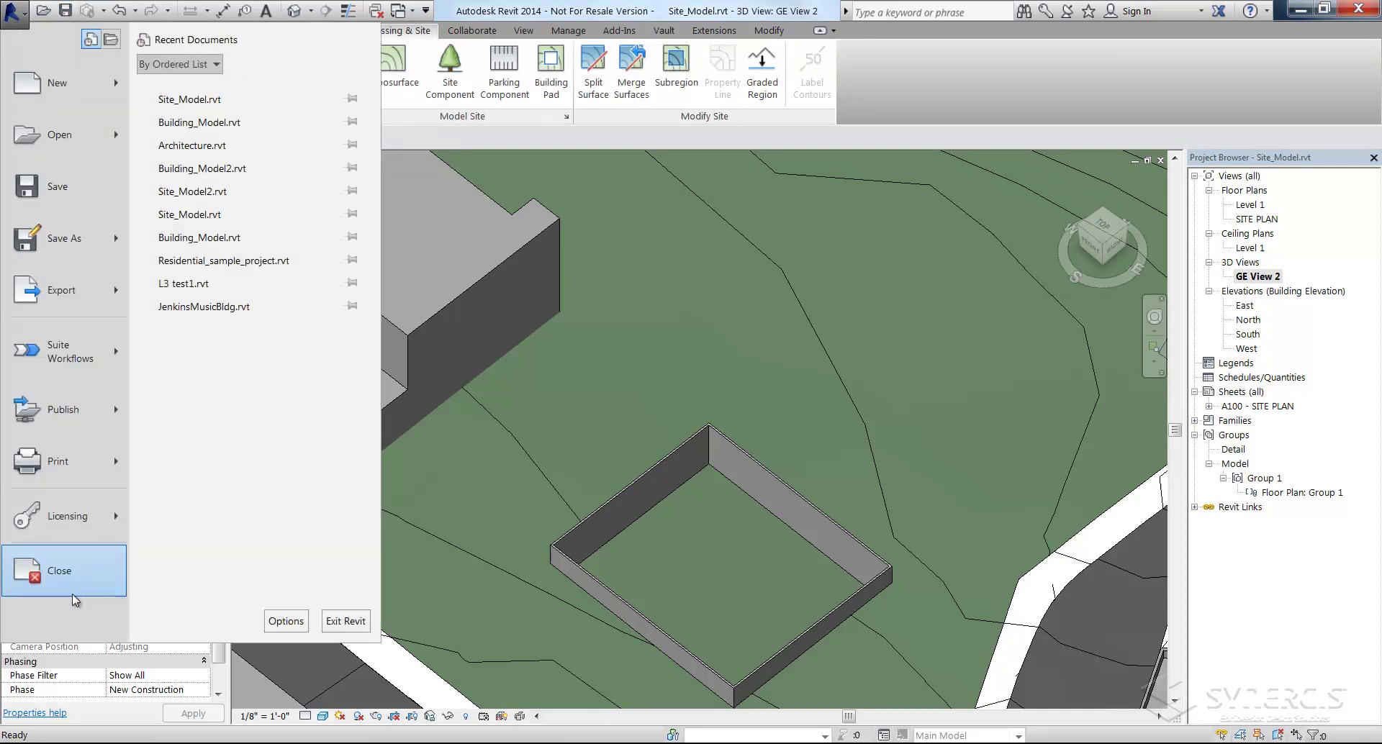
{"action": "left_click", "coordinate": [64, 571]}
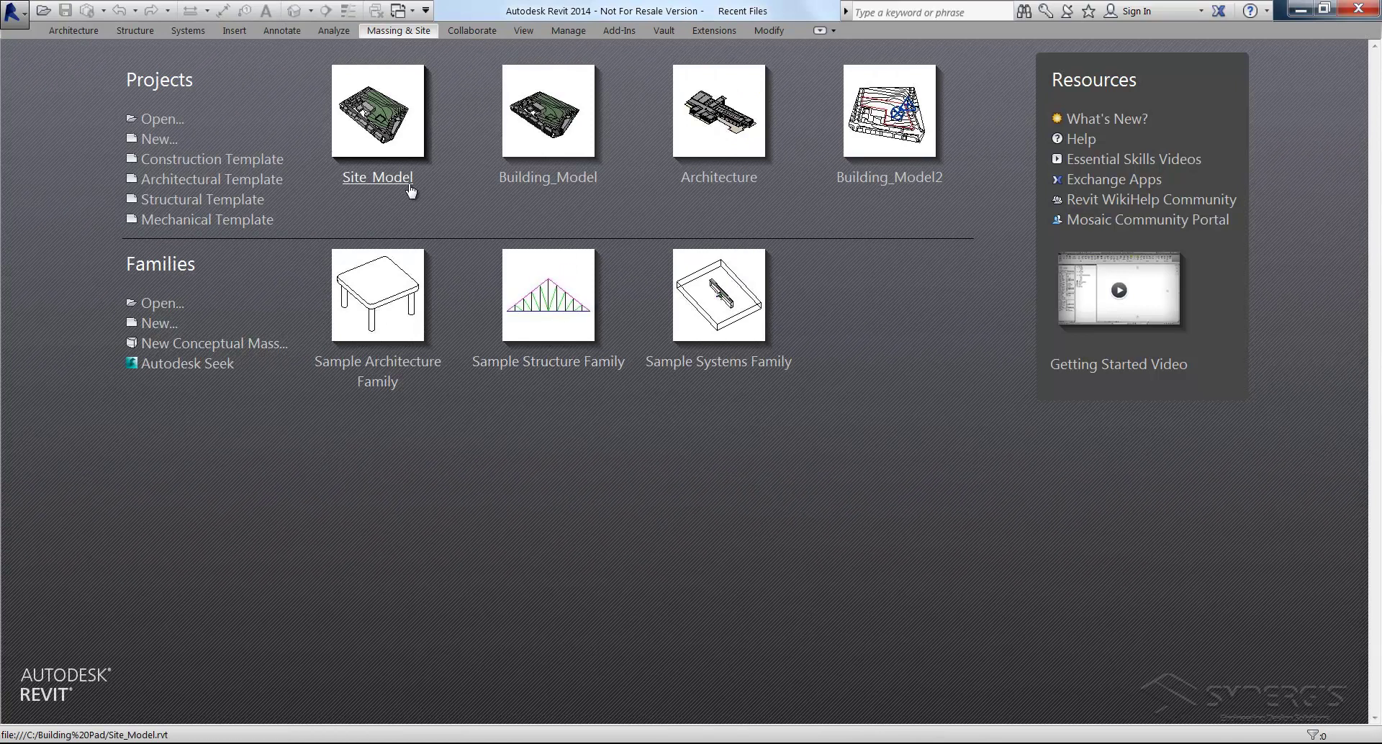
{"action": "left_click", "coordinate": [527, 181]}
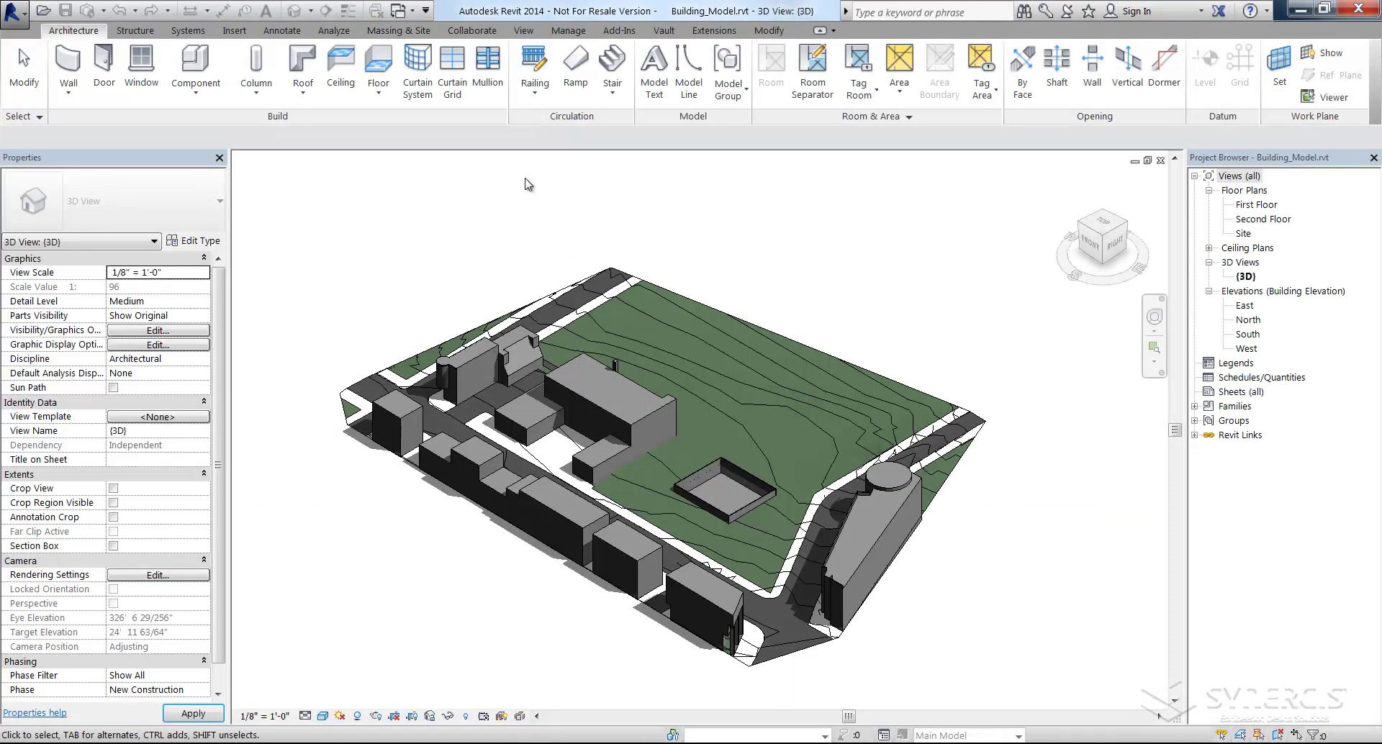
Orbit the 3D model to check the sunken pad, then open the Site floor plan
{"action": "scroll", "coordinate": [725, 512], "scroll_direction": "up", "scroll_amount": 6}
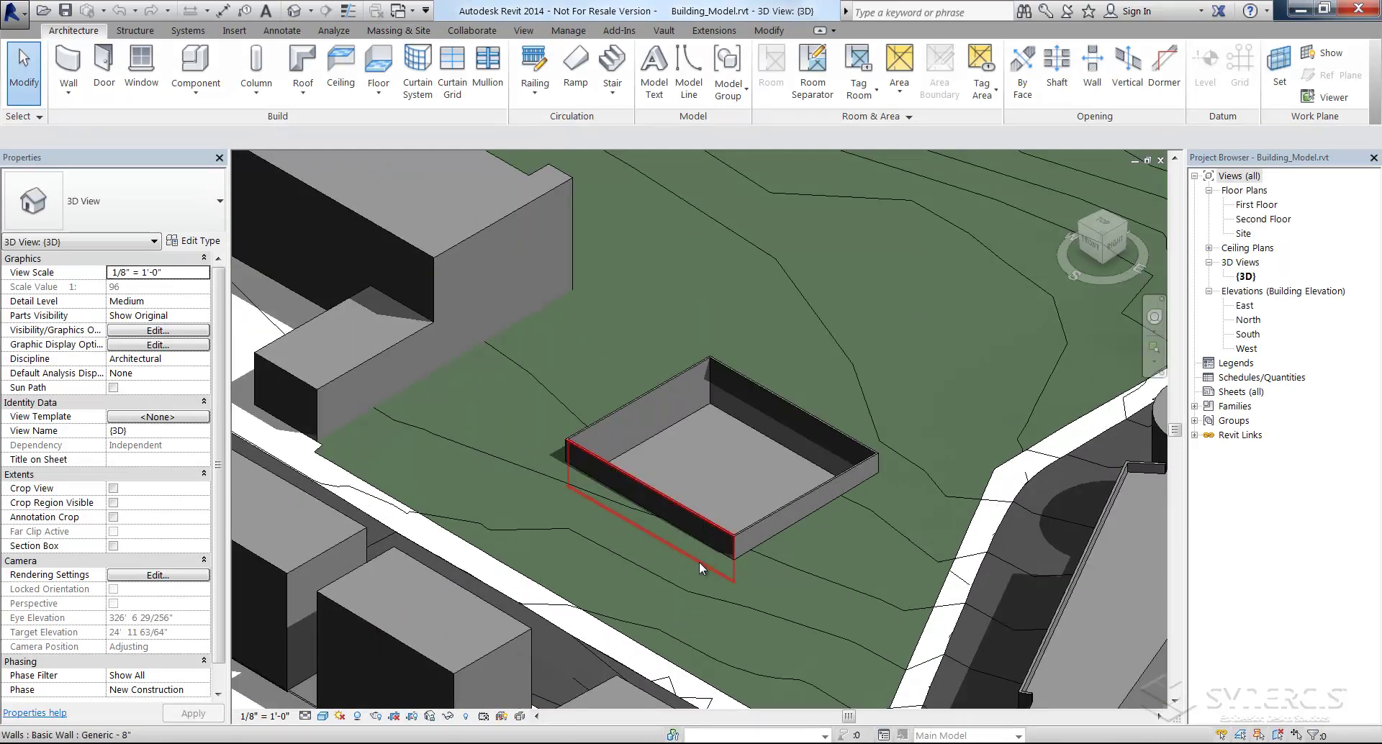
{"action": "middle_click_drag", "start_coordinate": [700, 566], "coordinate": [799, 652], "text": "shift"}
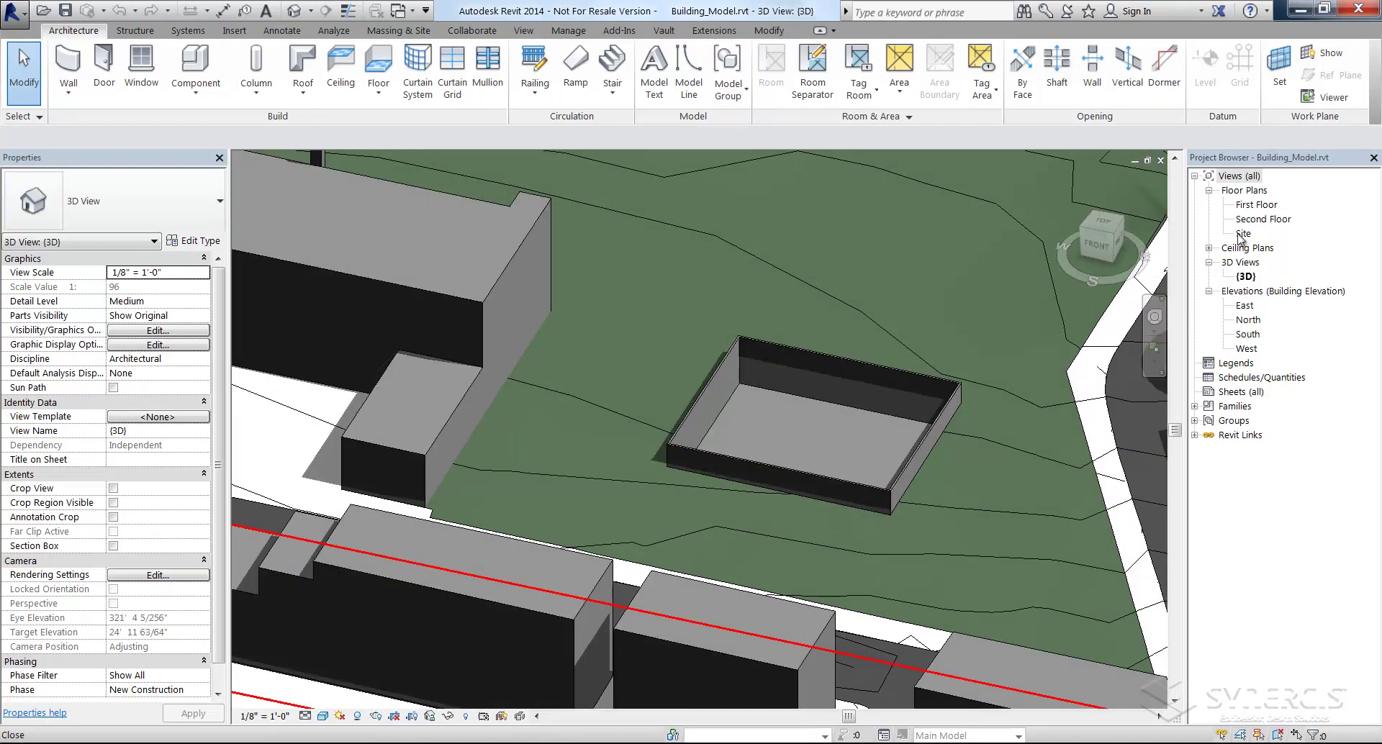
{"action": "double_click", "coordinate": [1241, 235]}
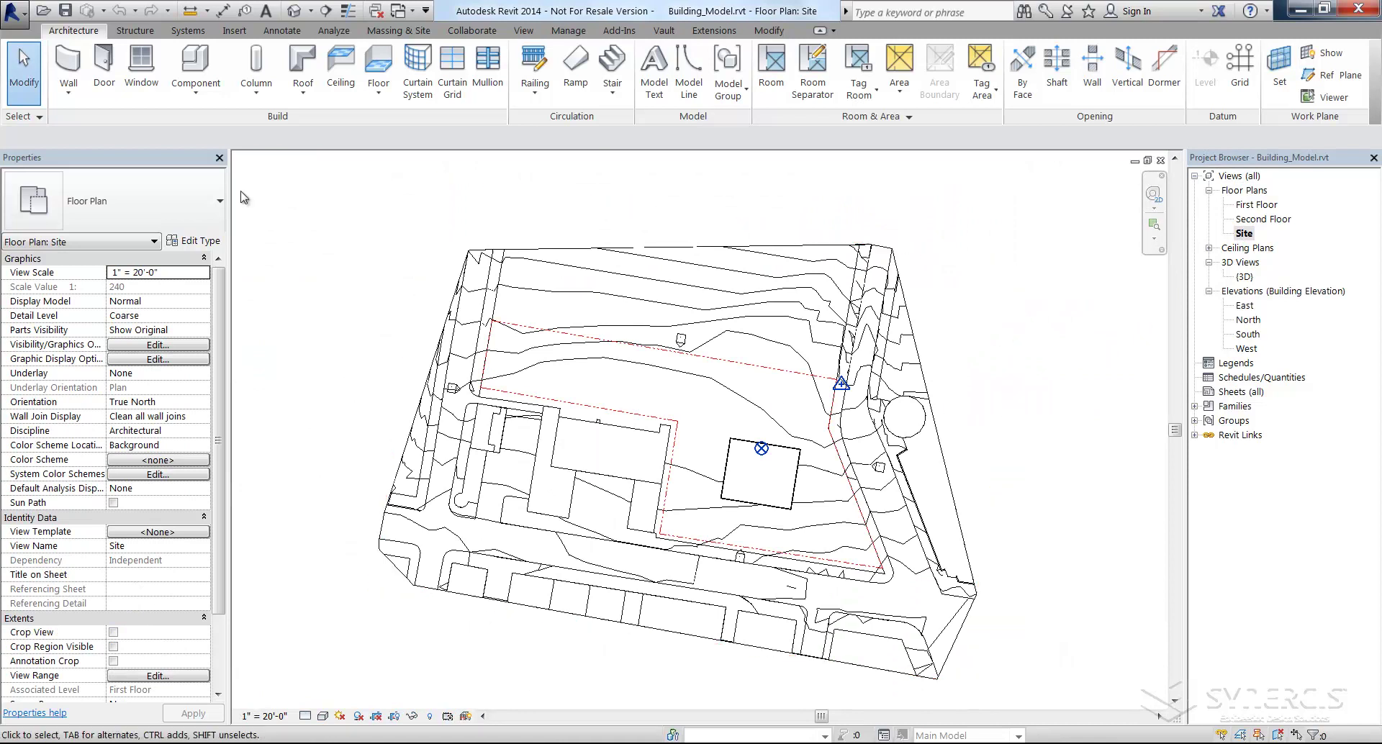
Draw a section line from west to east across the pad and go to Section 1
{"action": "left_click", "coordinate": [523, 32]}
{"action": "left_click", "coordinate": [559, 69]}
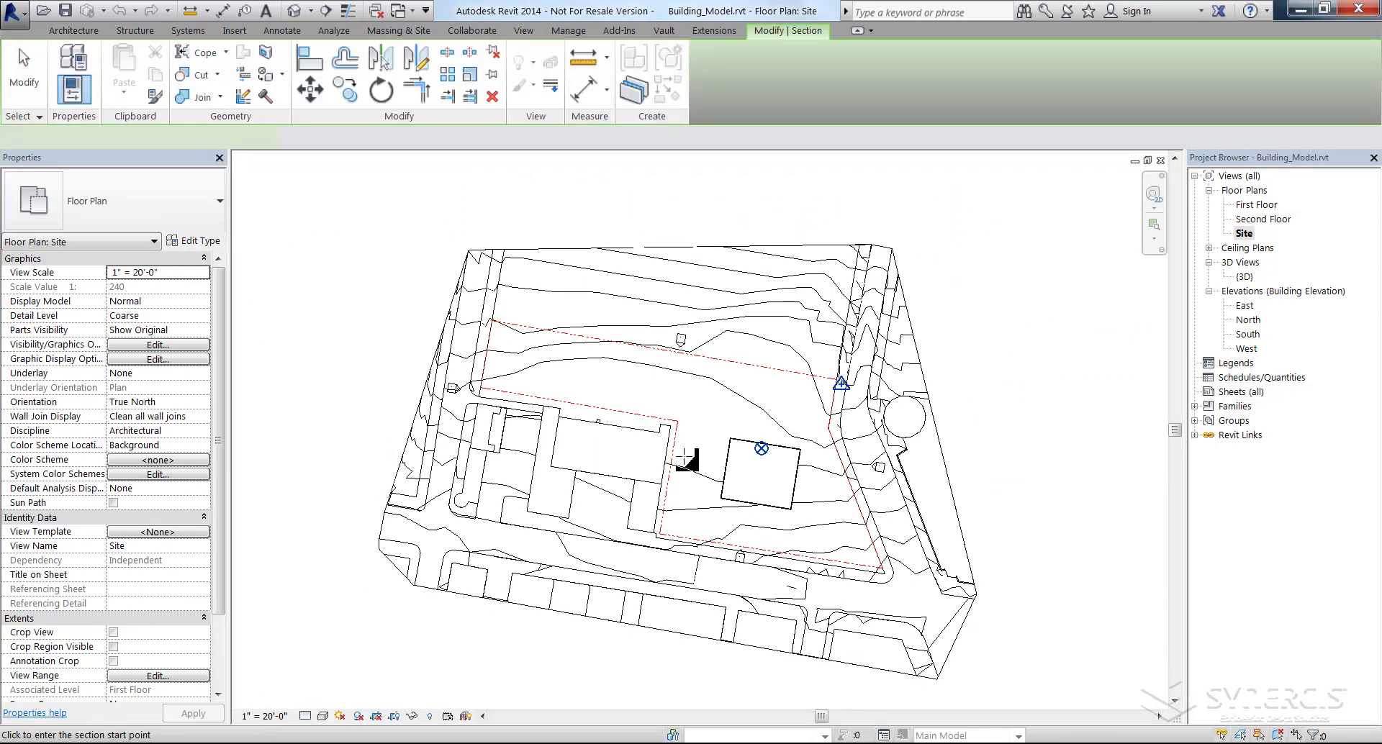
{"action": "left_click", "coordinate": [690, 463]}
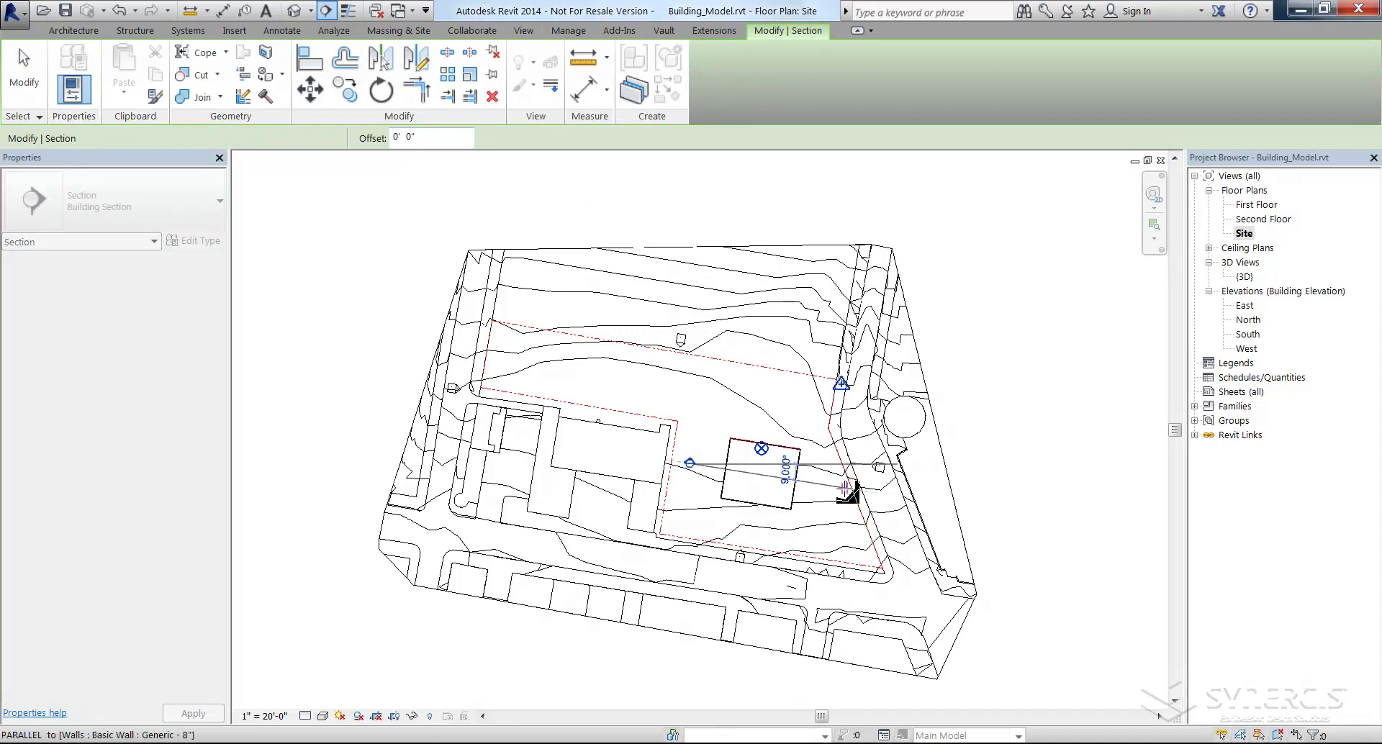
{"action": "left_click", "coordinate": [834, 487]}
{"action": "right_click", "coordinate": [751, 473]}
{"action": "left_click", "coordinate": [799, 164]}
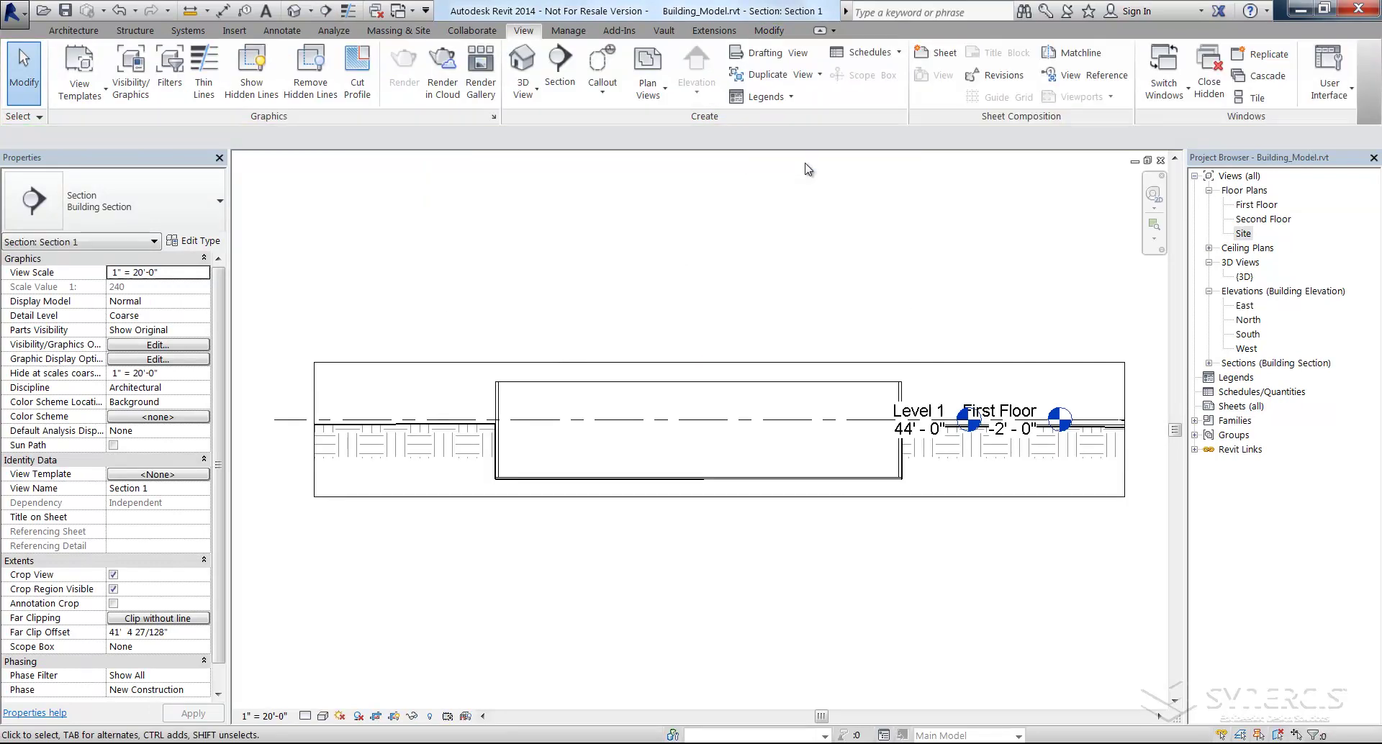
Change Section 1's scale to 1/4" = 1'-0" and zoom to fit the section
{"action": "left_click", "coordinate": [264, 716]}
{"action": "left_click", "coordinate": [286, 370]}
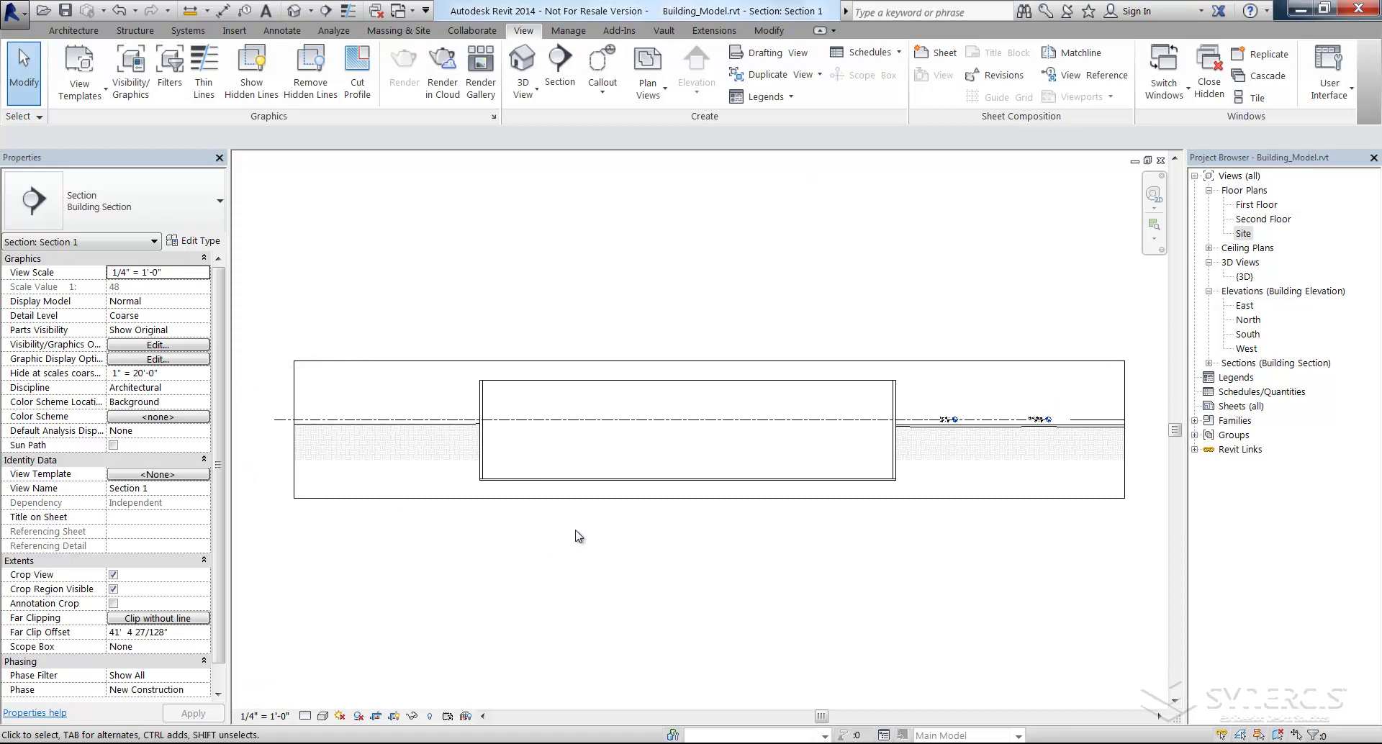
{"action": "scroll", "coordinate": [638, 484], "scroll_direction": "up", "scroll_amount": 3}
{"action": "scroll", "coordinate": [639, 484], "scroll_direction": "down", "scroll_amount": 2}
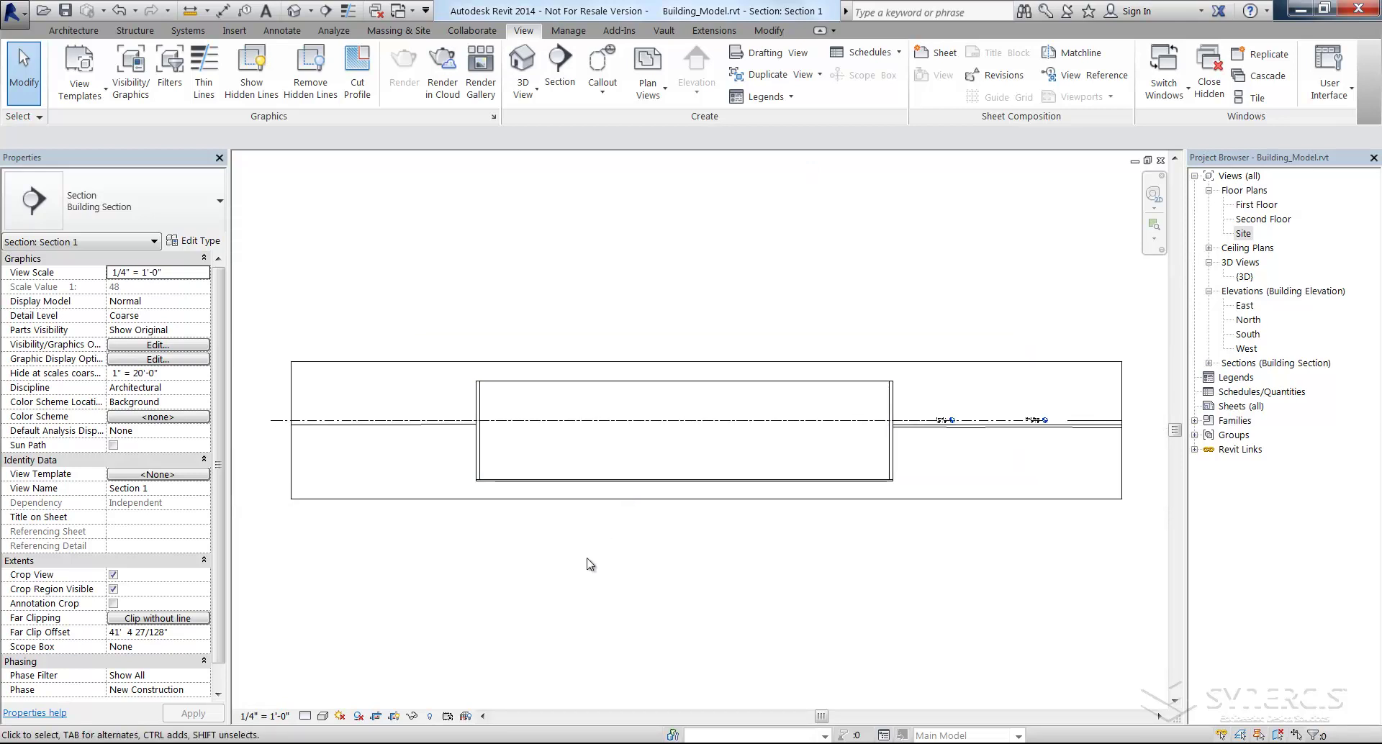